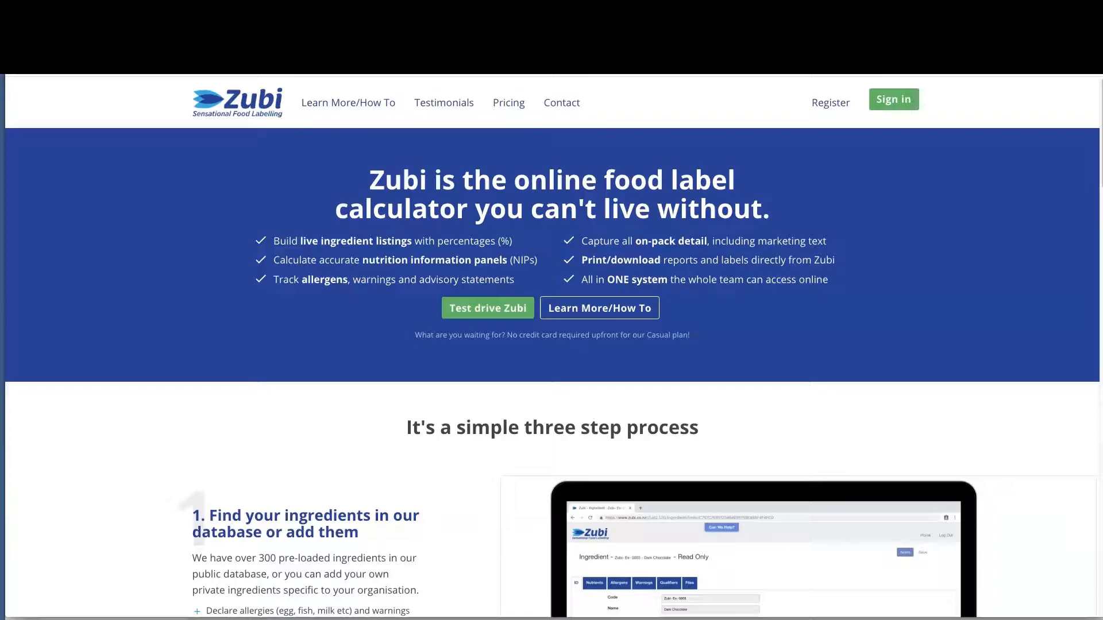
Open the Test Drive registration form from the Zubi home page
click(817, 111)
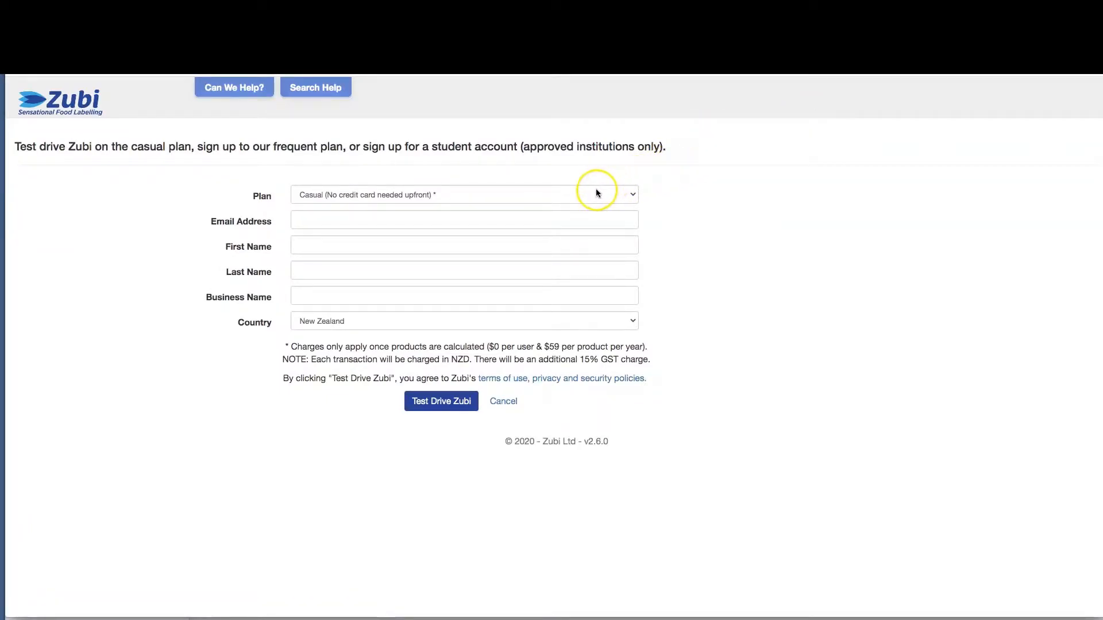
Enter the sign-up e-mail, the first name and business name 'FD Food'
click(528, 219)
key(ctrl+v)
click(390, 240)
text(Fiona)
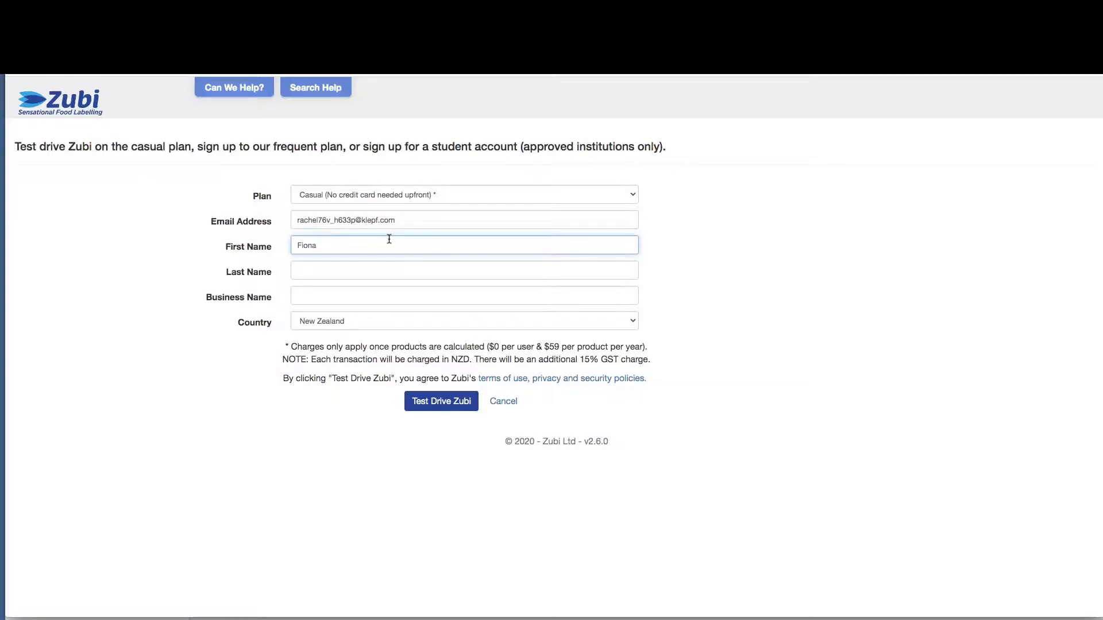
key(Tab)
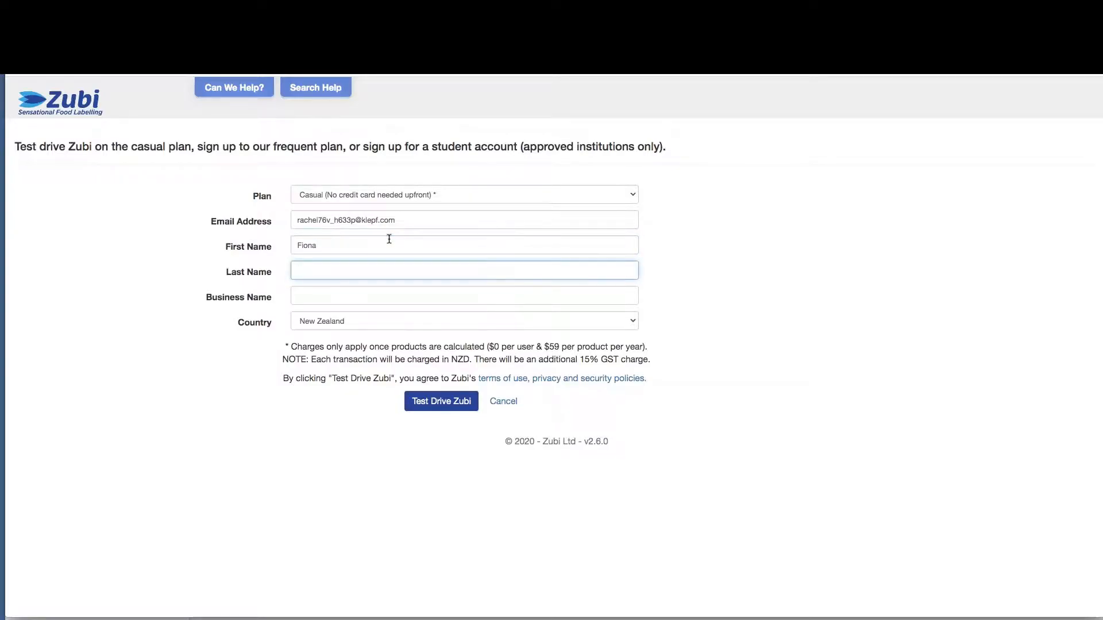
key(Tab)
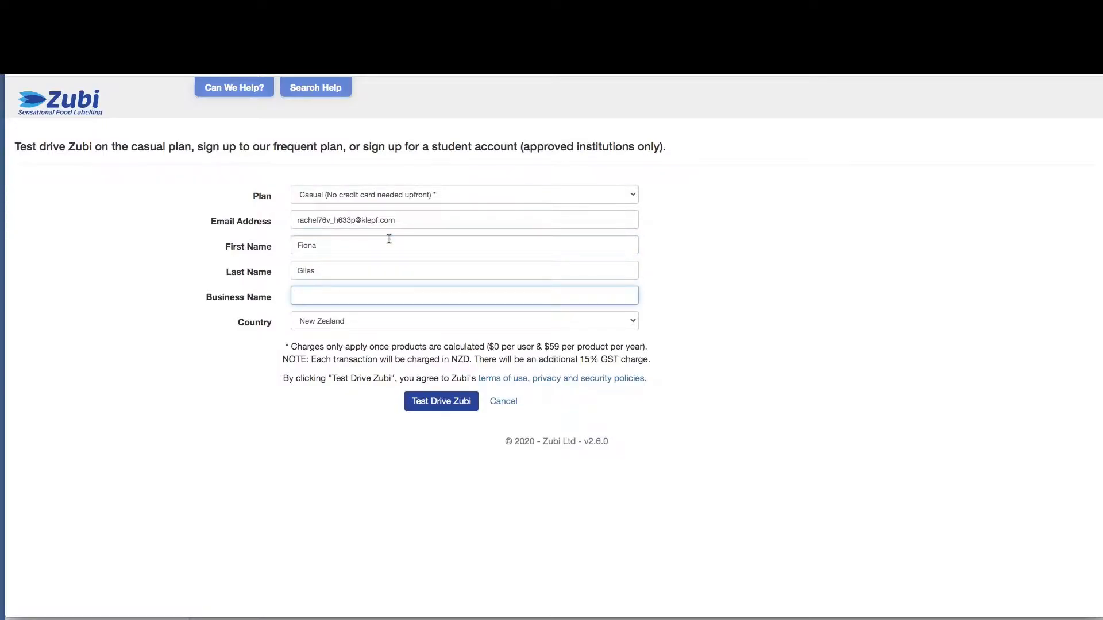
text(FD Food)
Keep New Zealand as the country and submit the test-drive registration
click(397, 298)
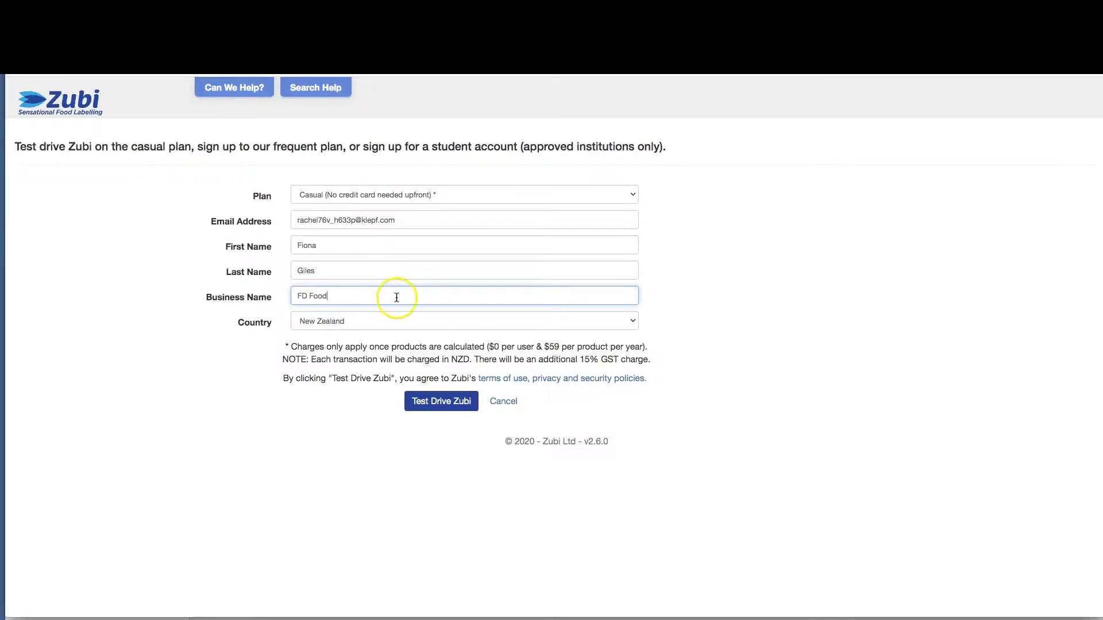
click(381, 323)
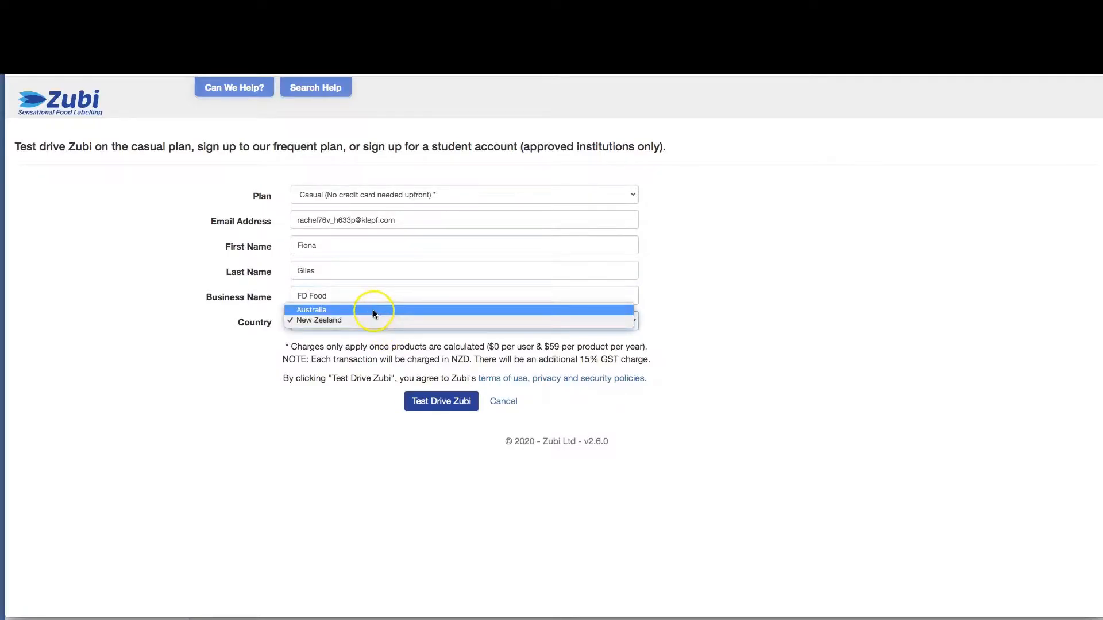
click(413, 345)
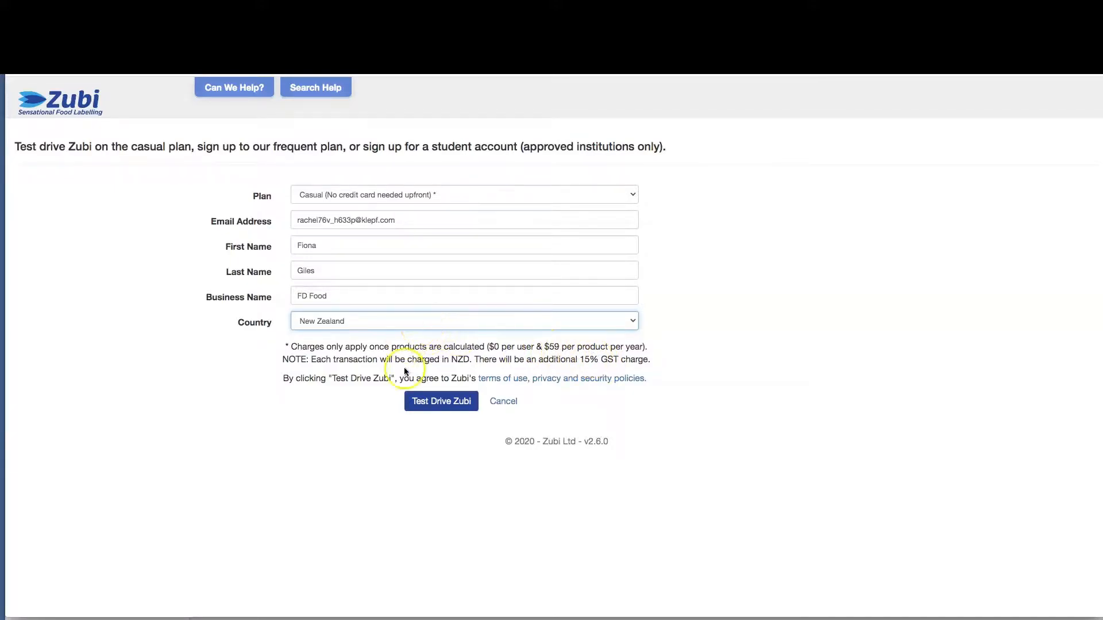
click(411, 402)
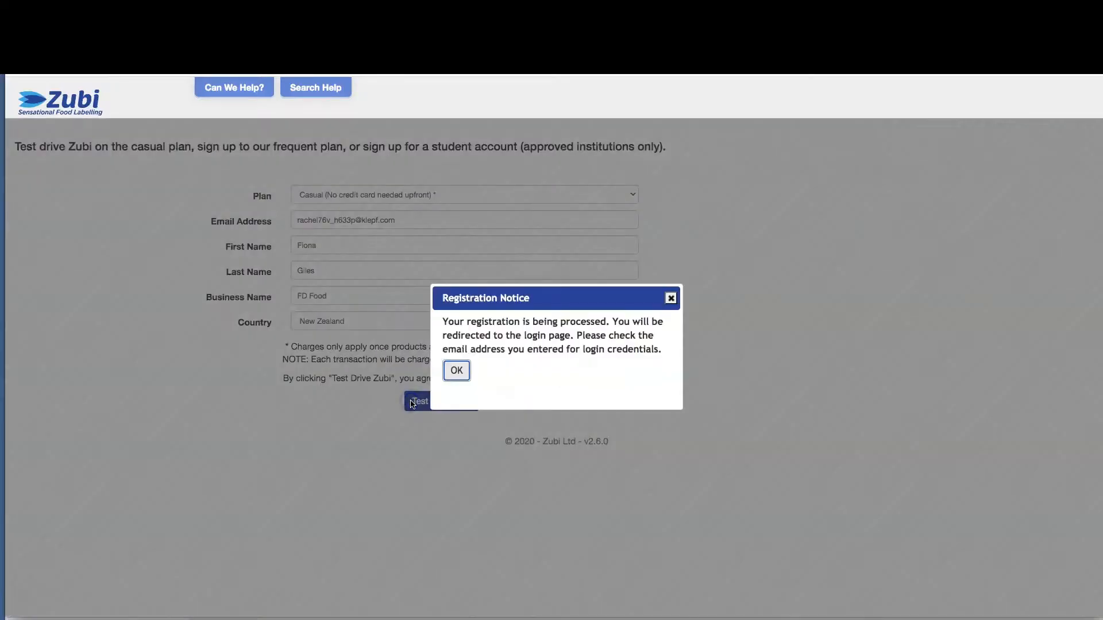
Acknowledge the registration notice and log in with the account password
click(450, 374)
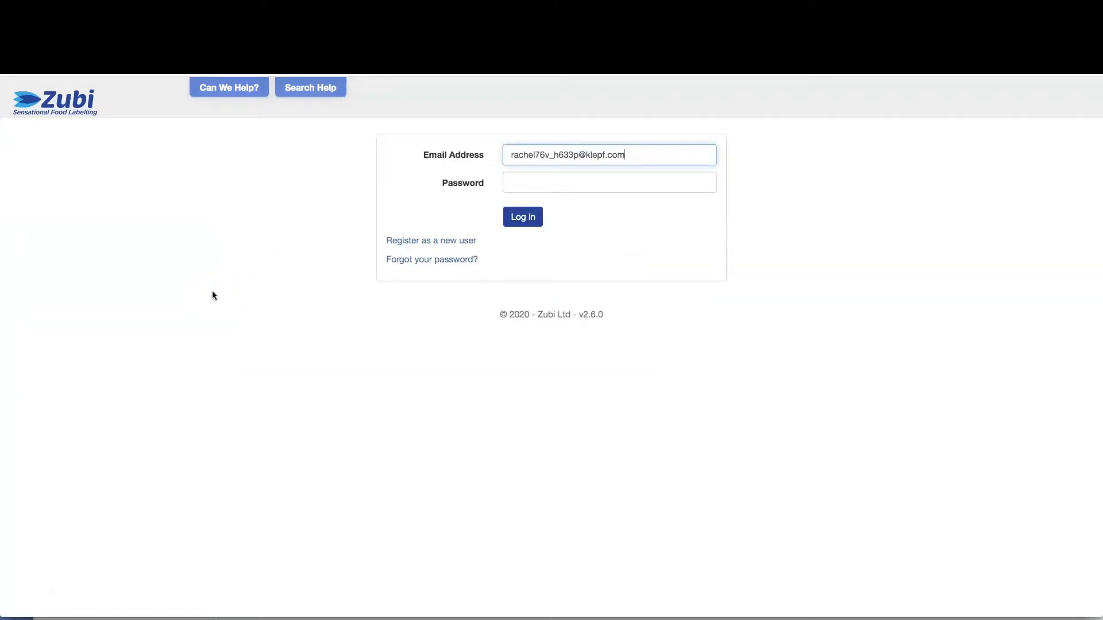
click(561, 181)
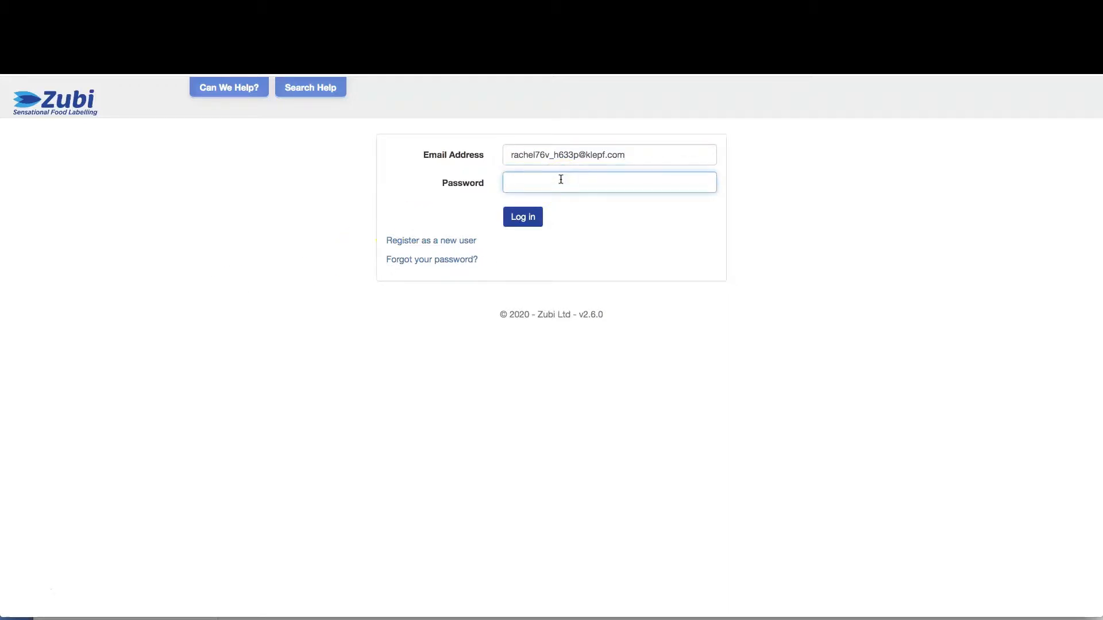
key(super+v)
click(522, 215)
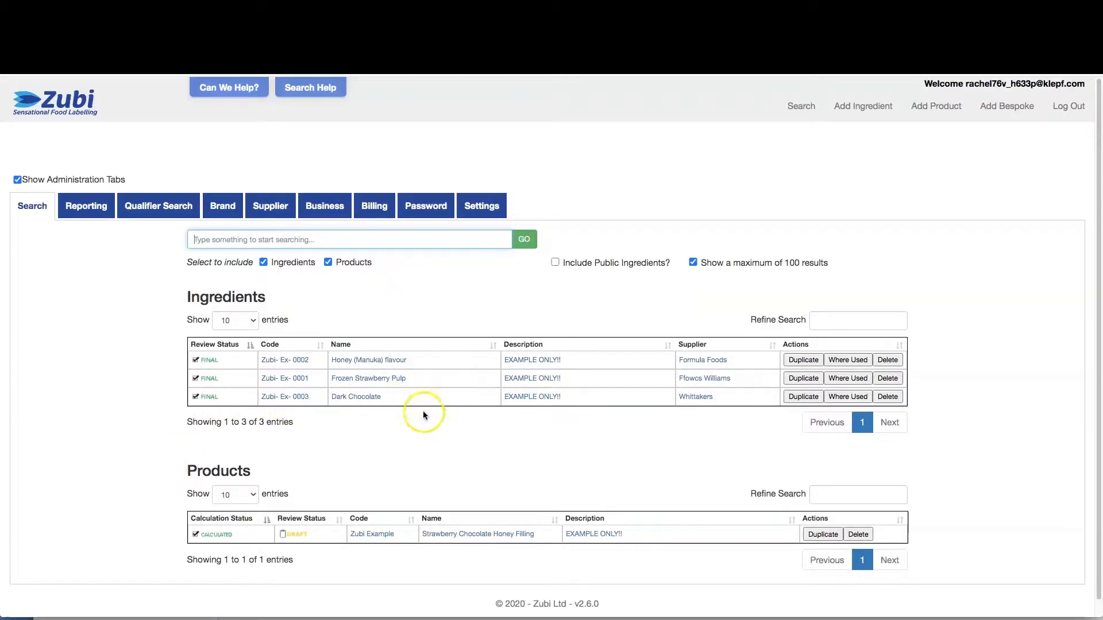
Review the Business and Password settings, then start a new product record
click(300, 86)
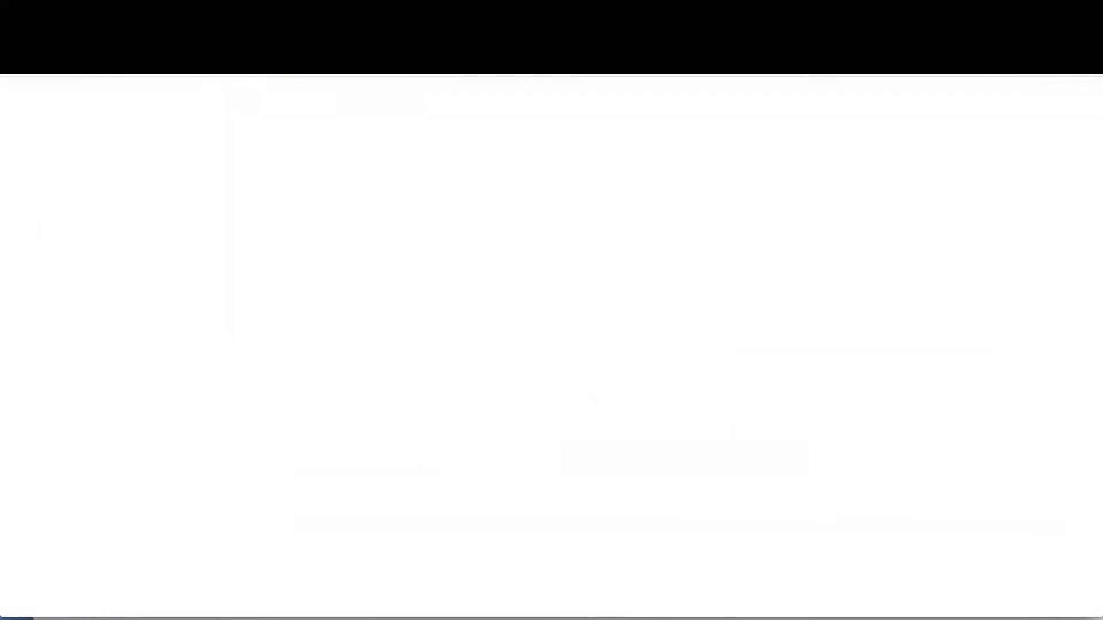
click(325, 216)
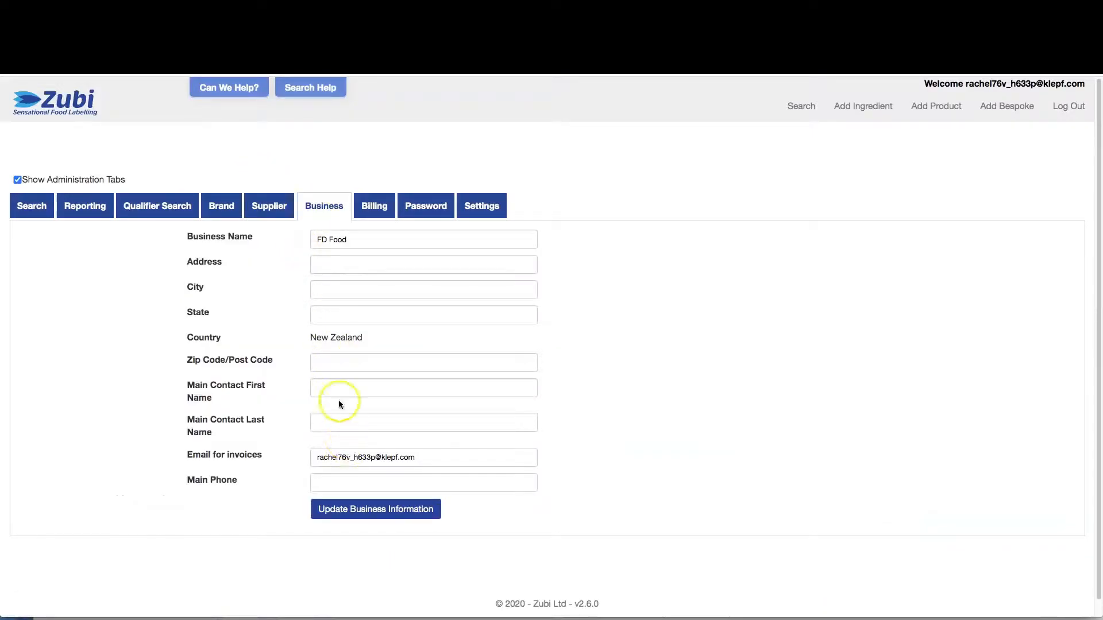
click(420, 214)
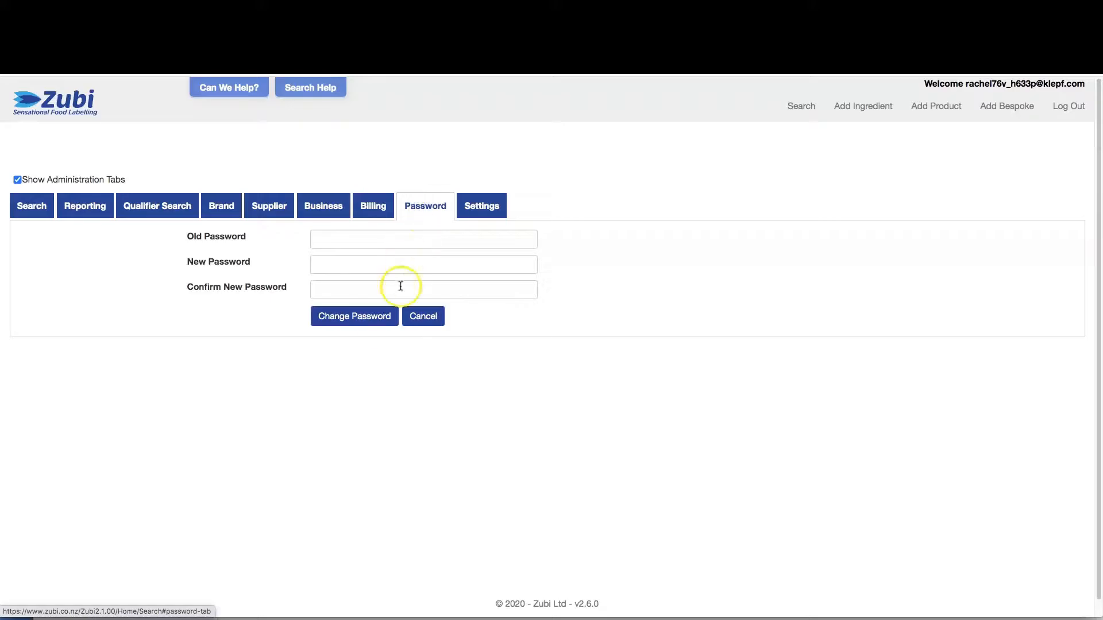
click(25, 208)
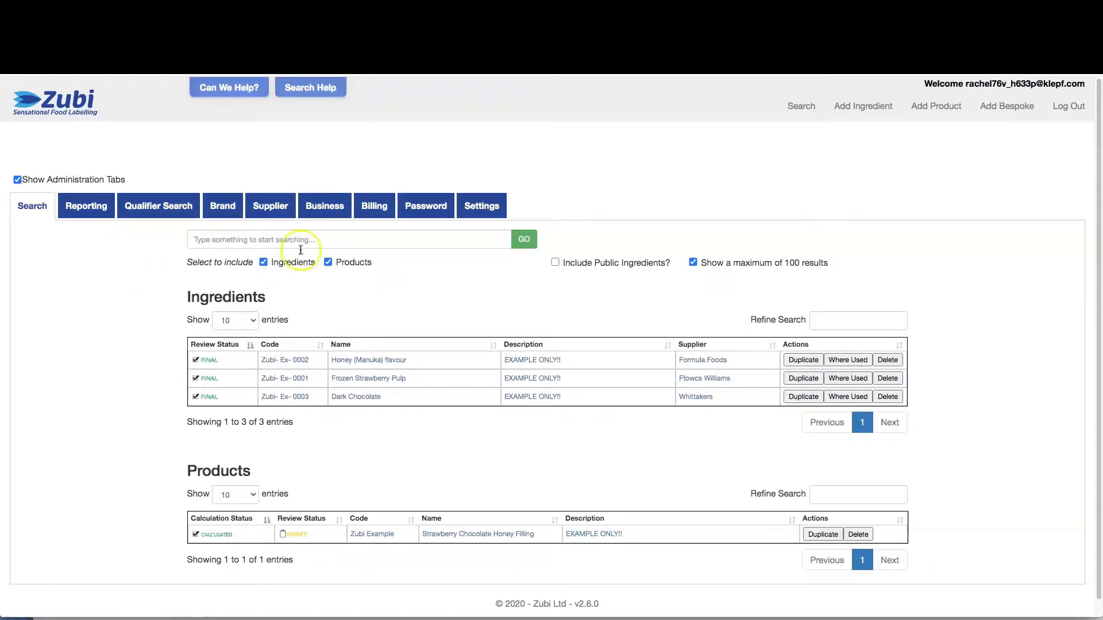
click(939, 109)
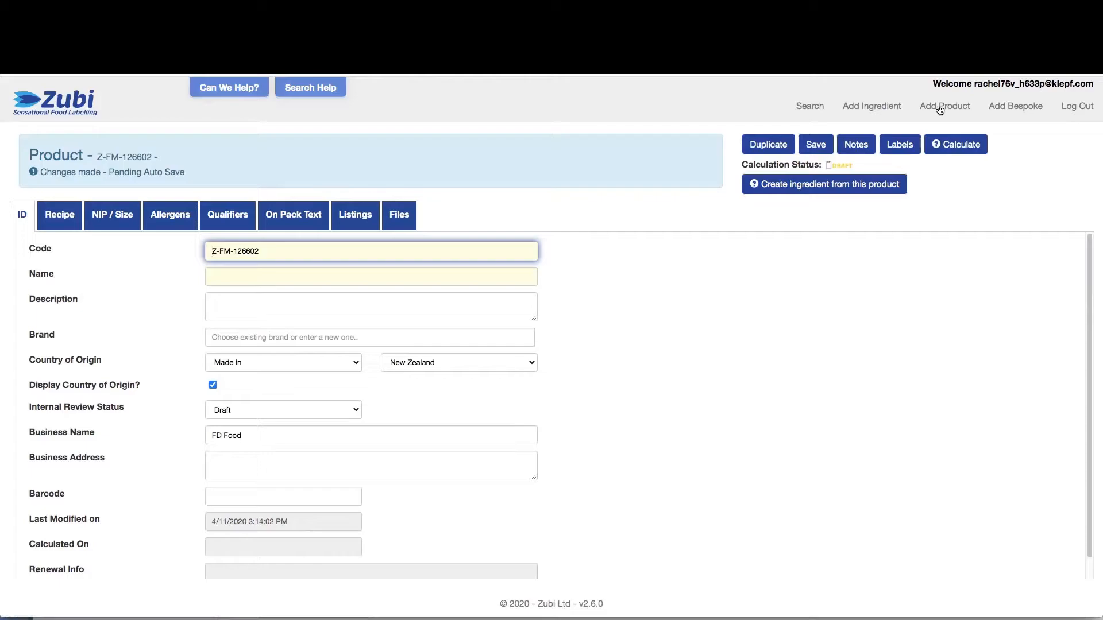
Set product code 123456, name 'Vegetable Broth' and a short description
click(301, 255)
triple_click(300, 254)
text(123)
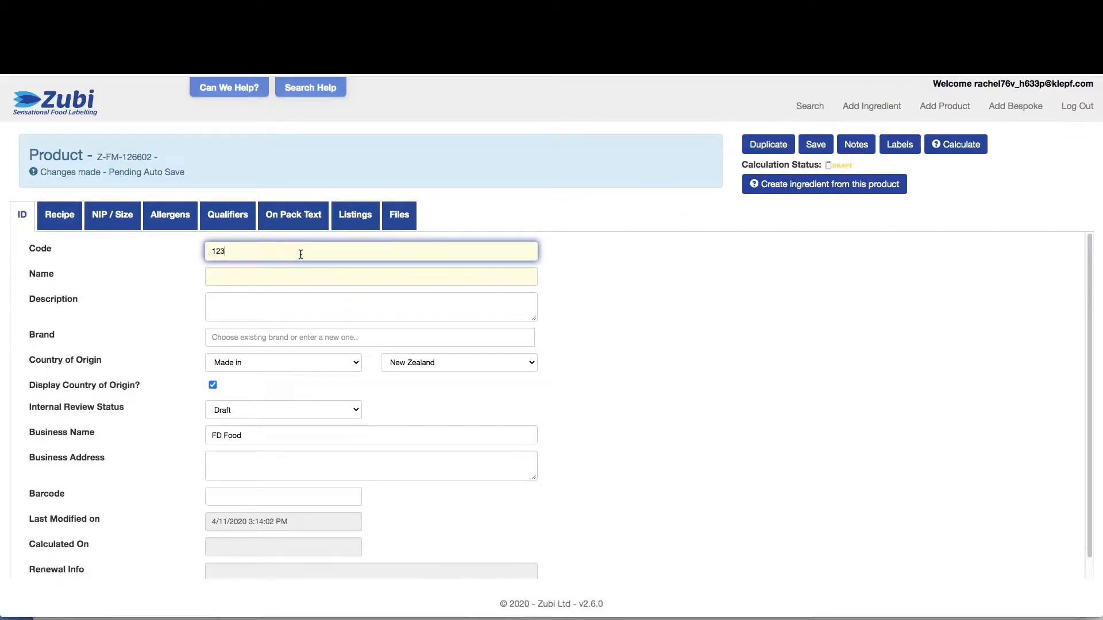
text(456)
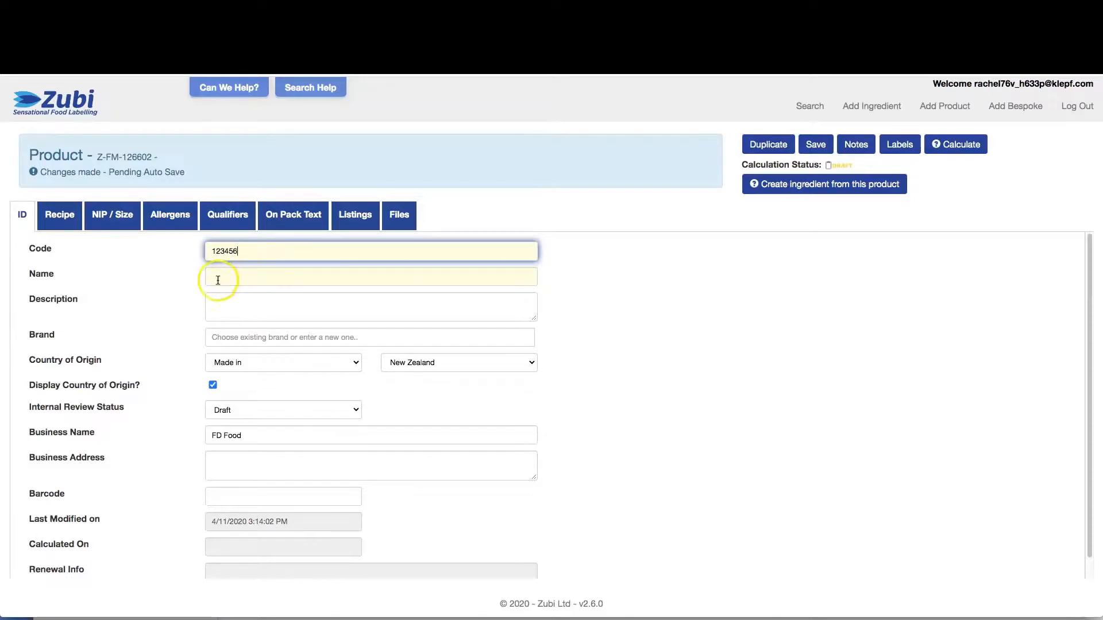
click(218, 279)
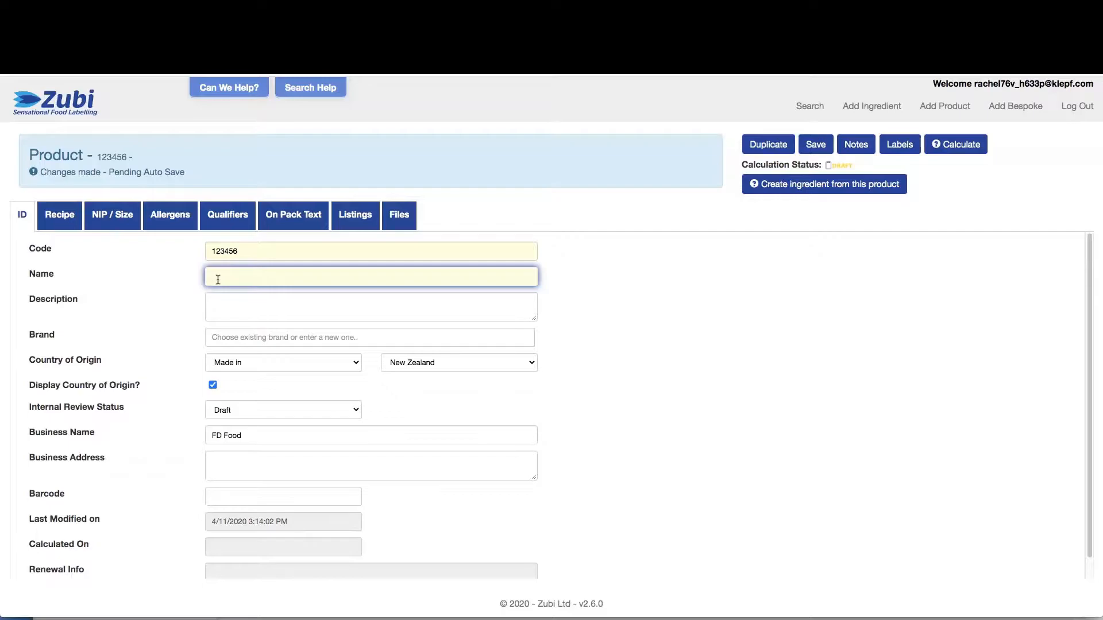
text(Vegetable Broth)
click(227, 306)
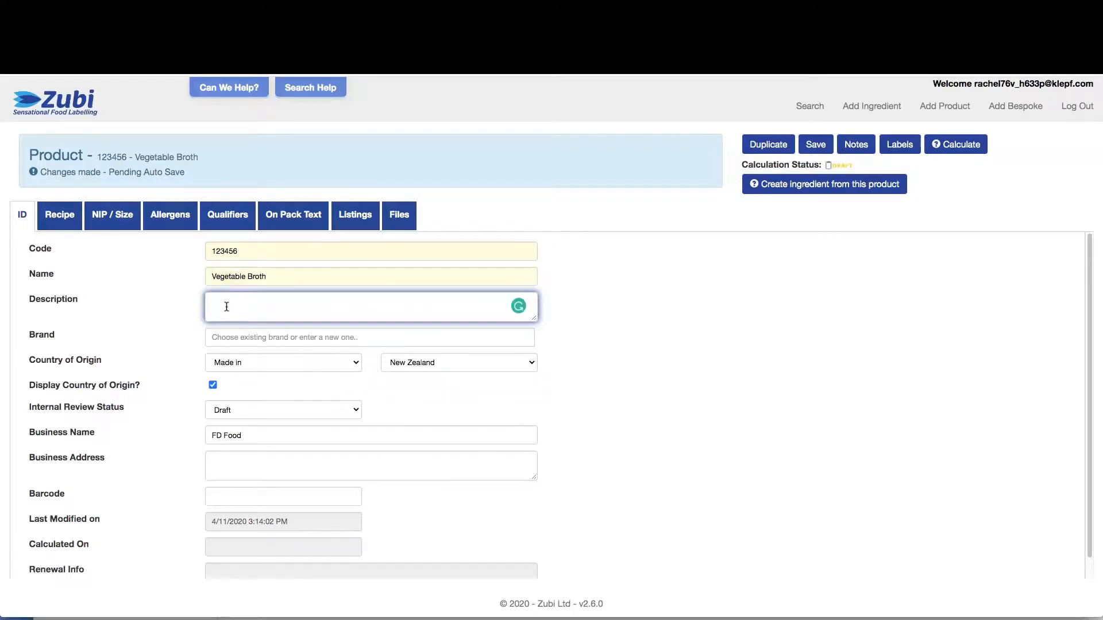
click(215, 312)
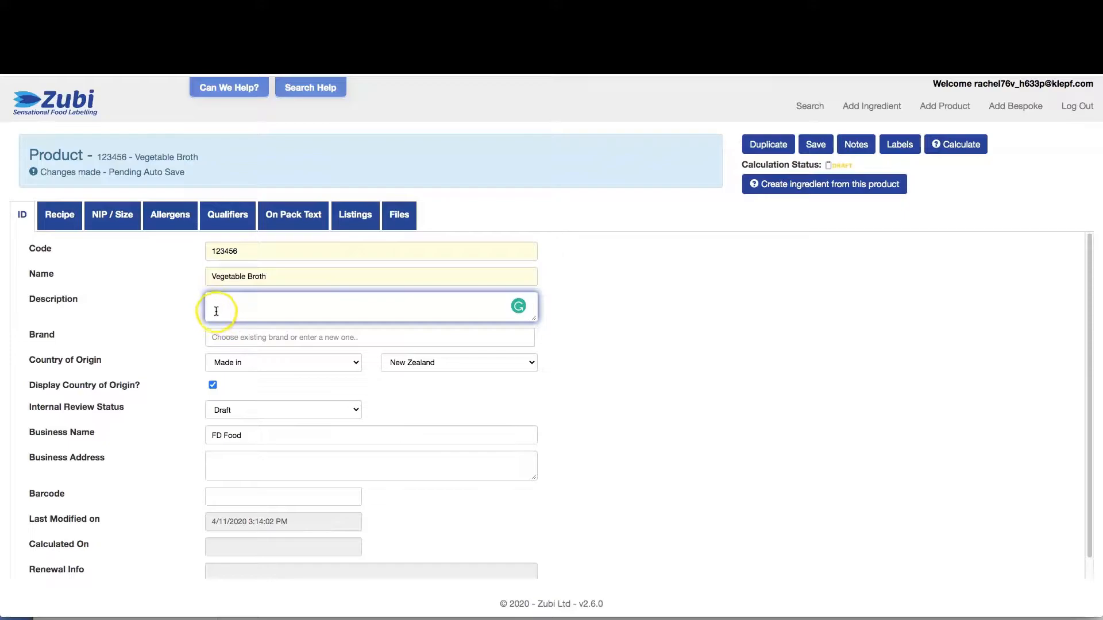
drag(541, 321, 538, 373)
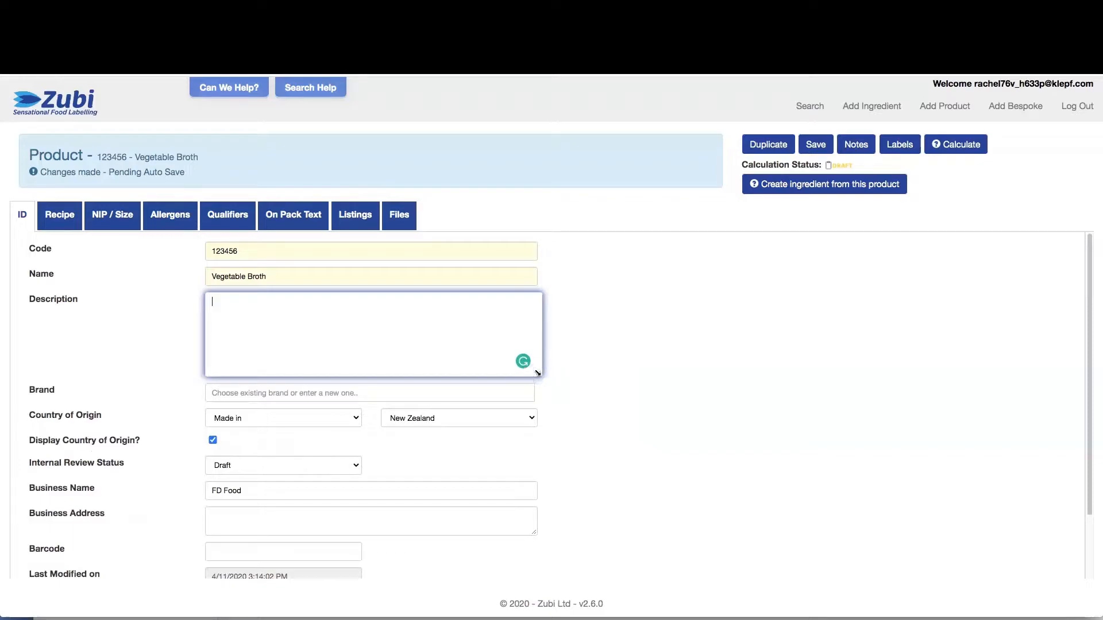
text(Entered by )
text(Fipo)
text( Version)
Set the country of origin to 'Made in' New Zealand
click(278, 391)
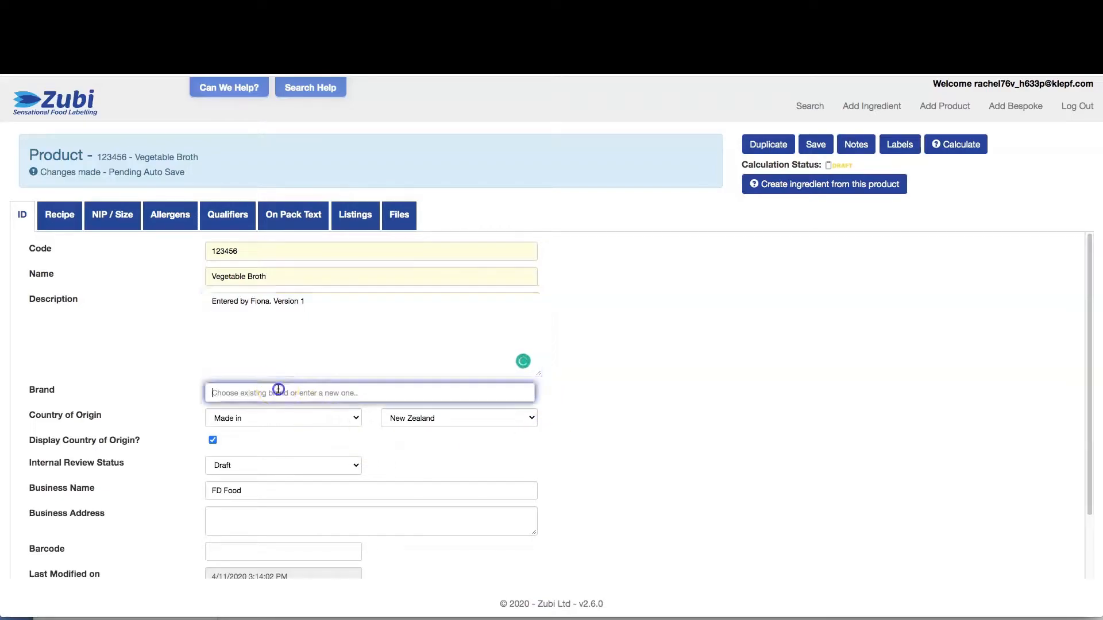
click(251, 419)
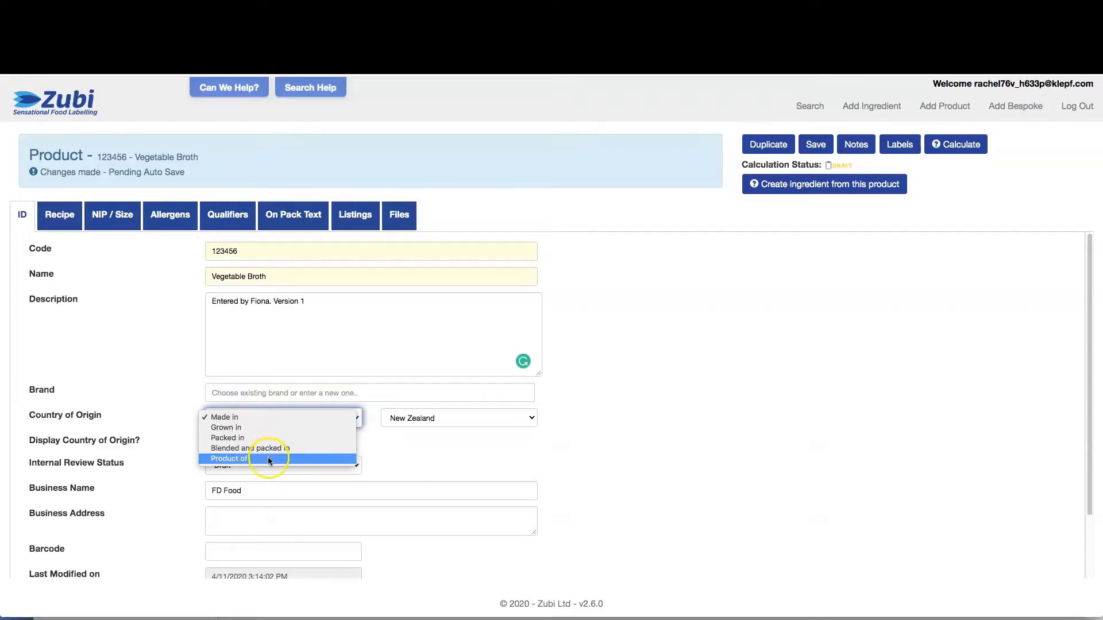
click(432, 417)
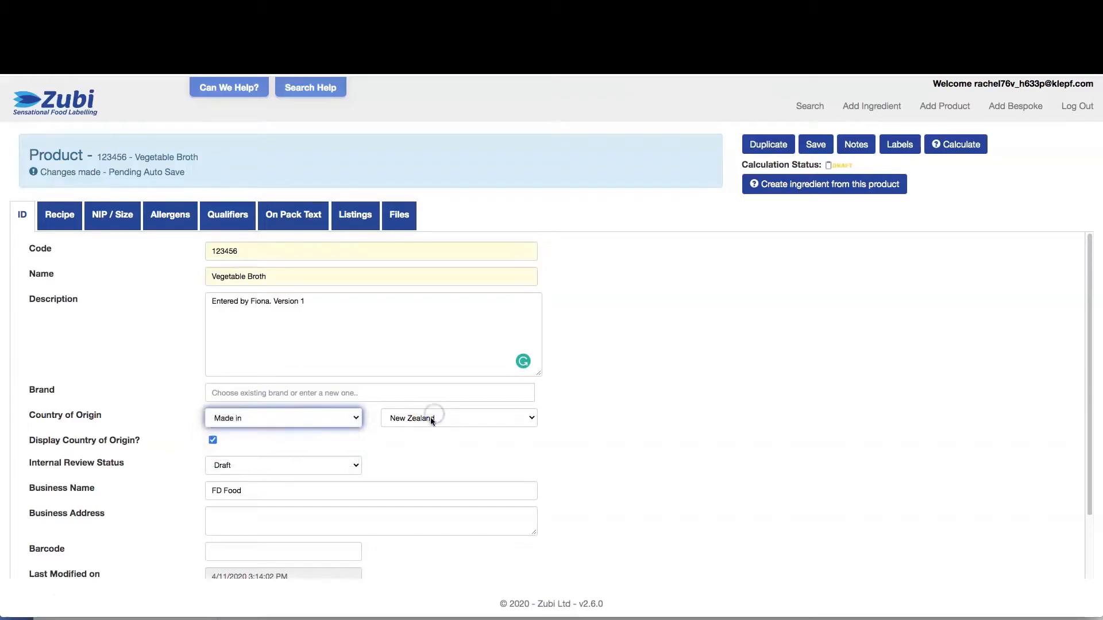
click(430, 417)
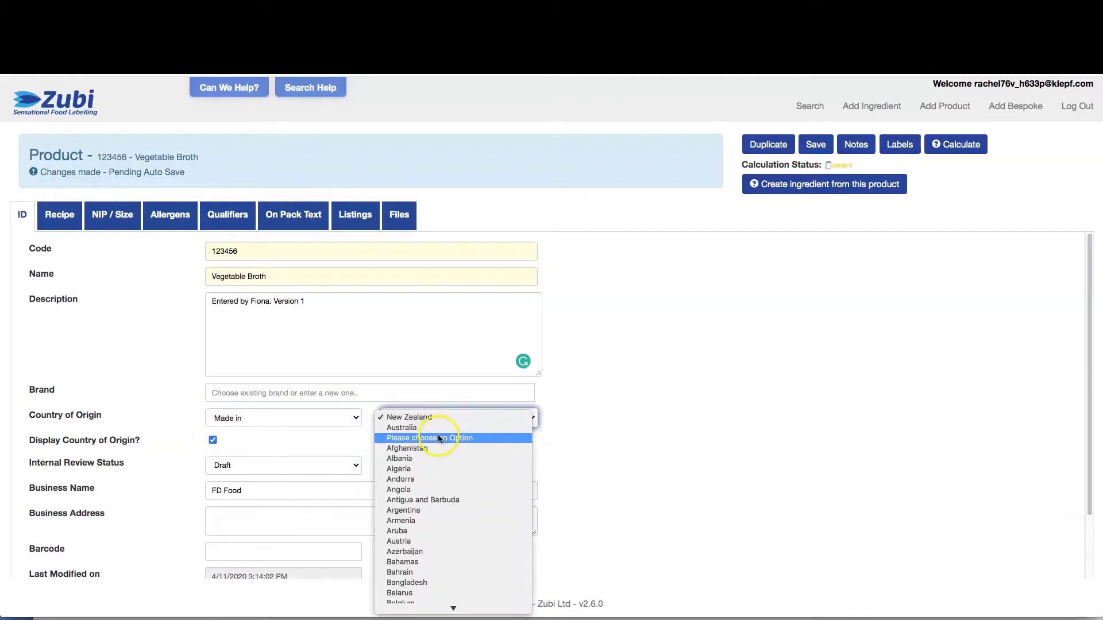
click(243, 447)
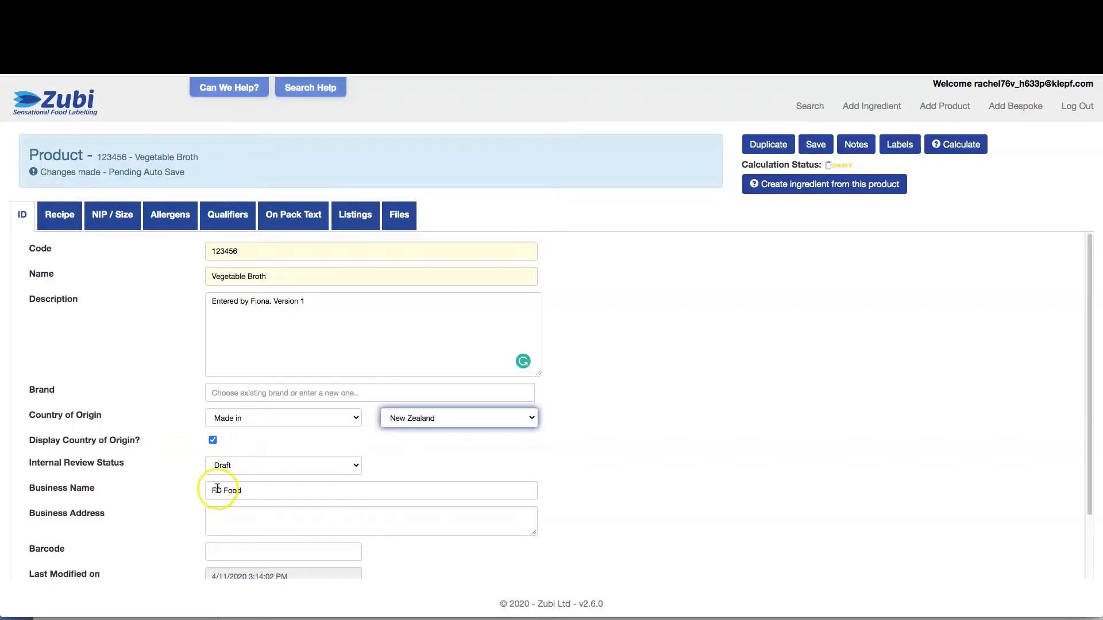
Enter barcode 123456789 for the product
scroll(220, 524, down, 1)
click(217, 534)
text(123456)
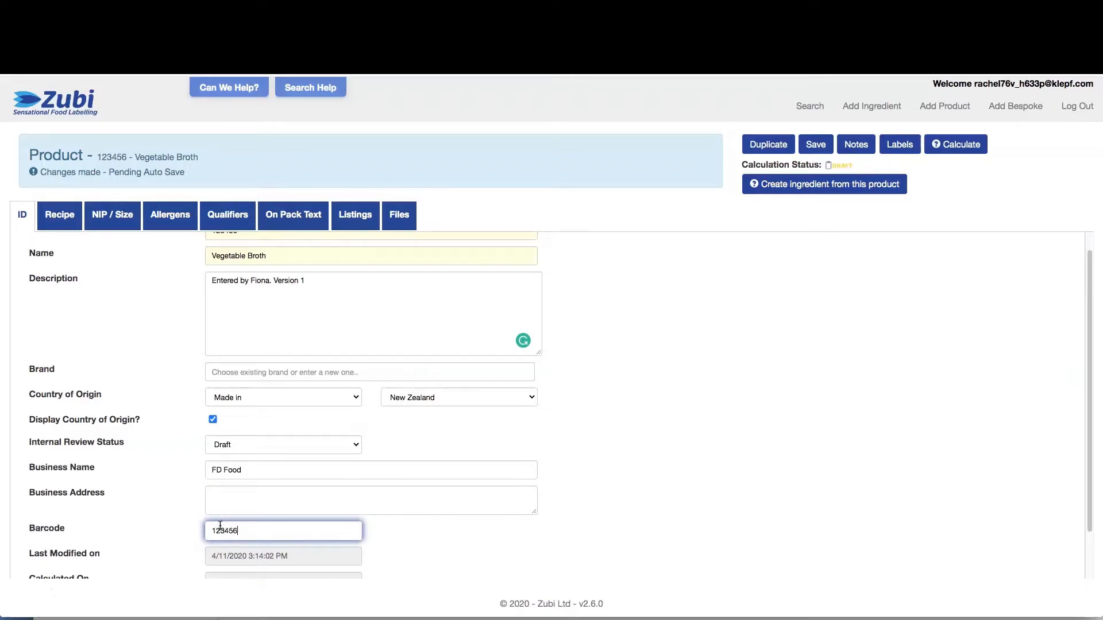
text(789)
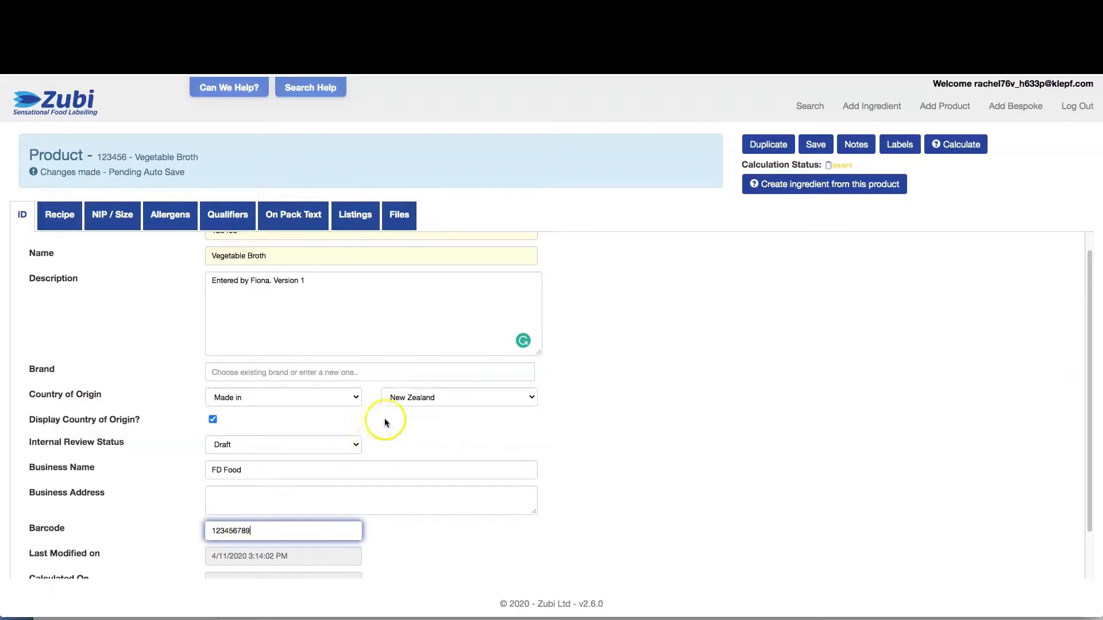
scroll(469, 390, down, 3)
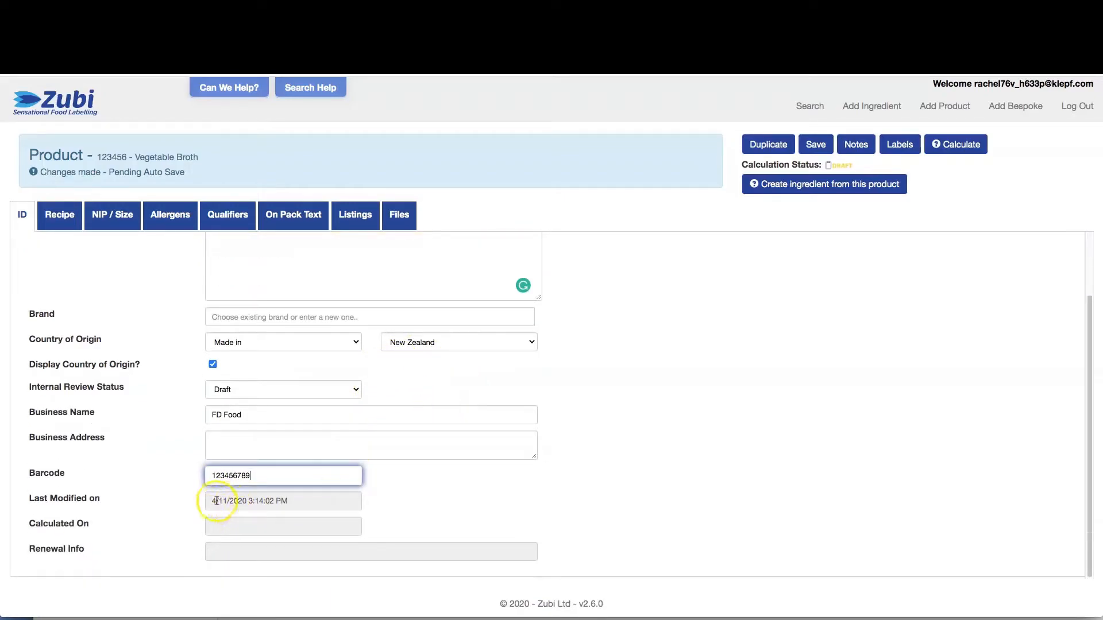
click(278, 509)
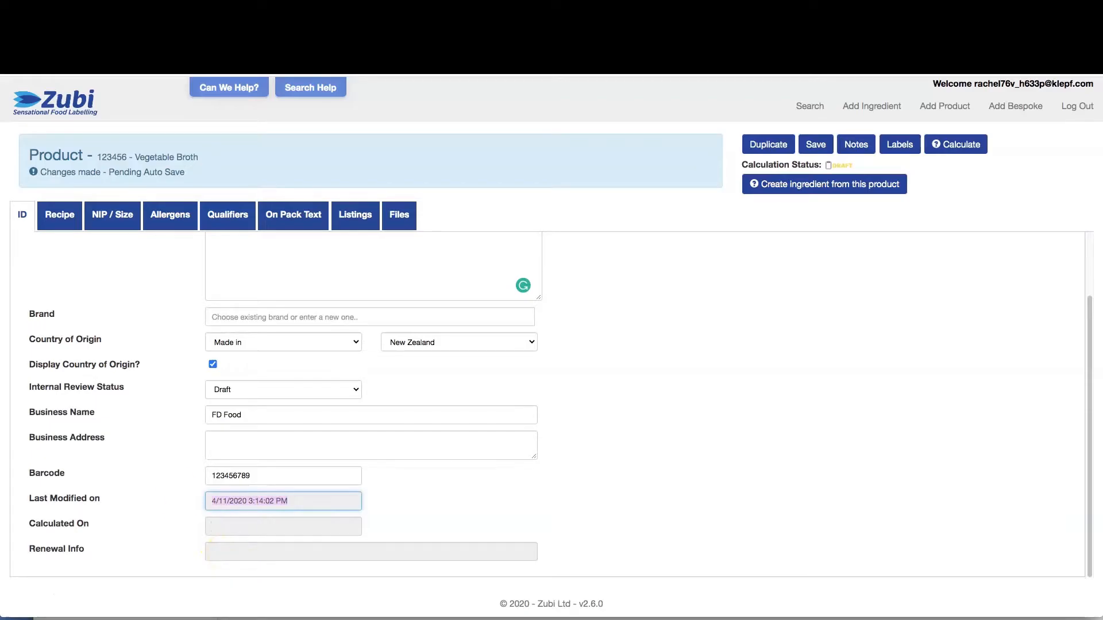
Search public ingredients for 'carrot' and add X33 Carrot, flesh, boiled, drained to the recipe
click(58, 215)
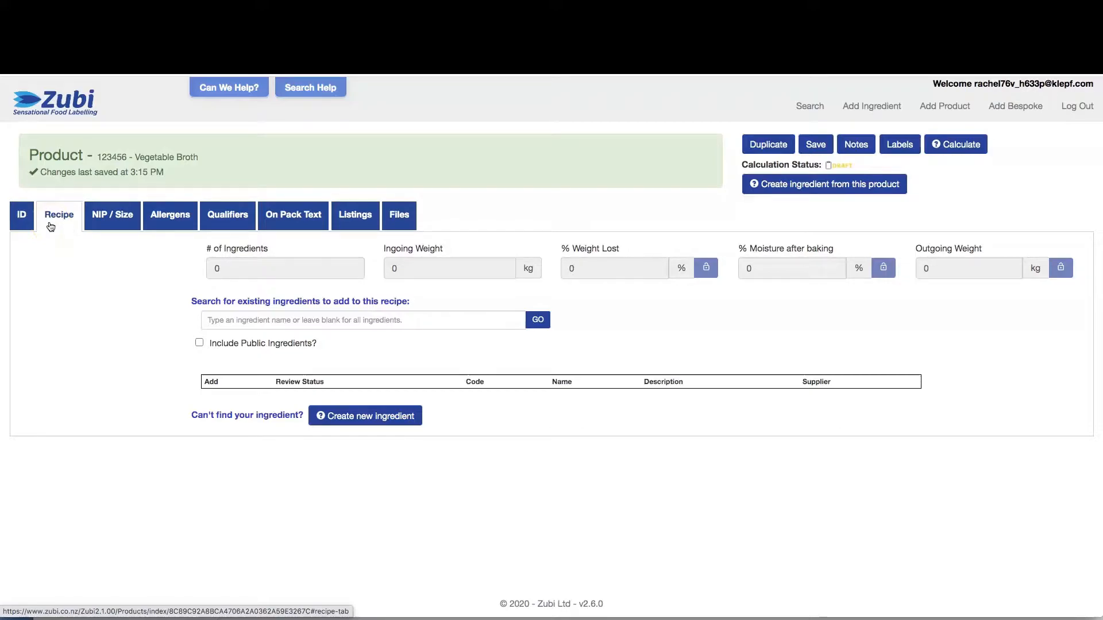
click(199, 343)
click(219, 321)
text(carrot)
click(533, 322)
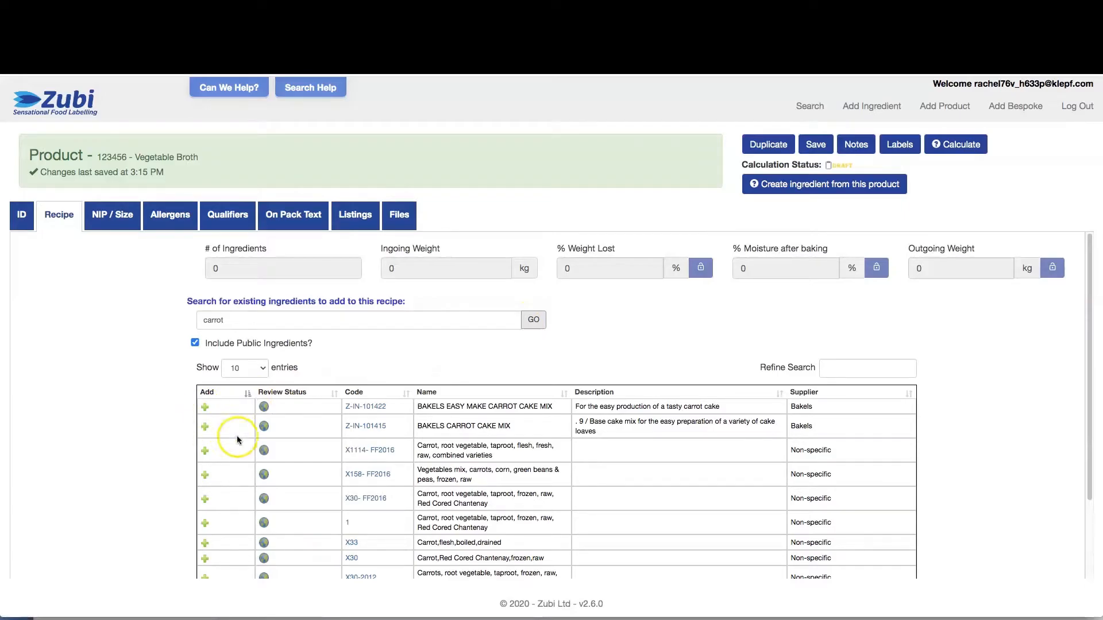
scroll(189, 400, down, 1)
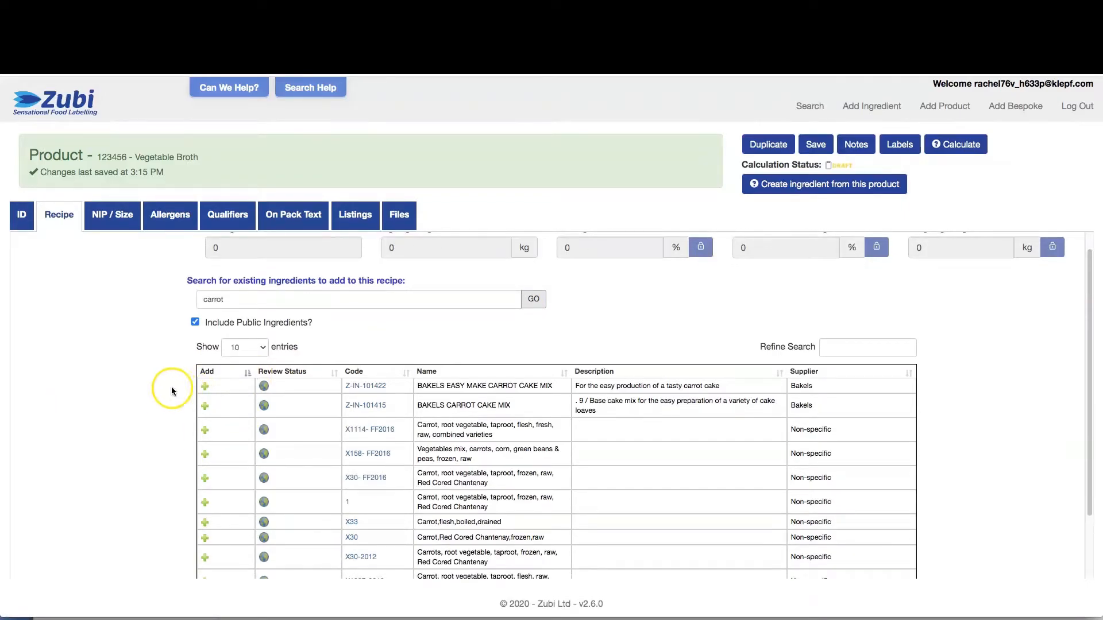
scroll(172, 390, down, 2)
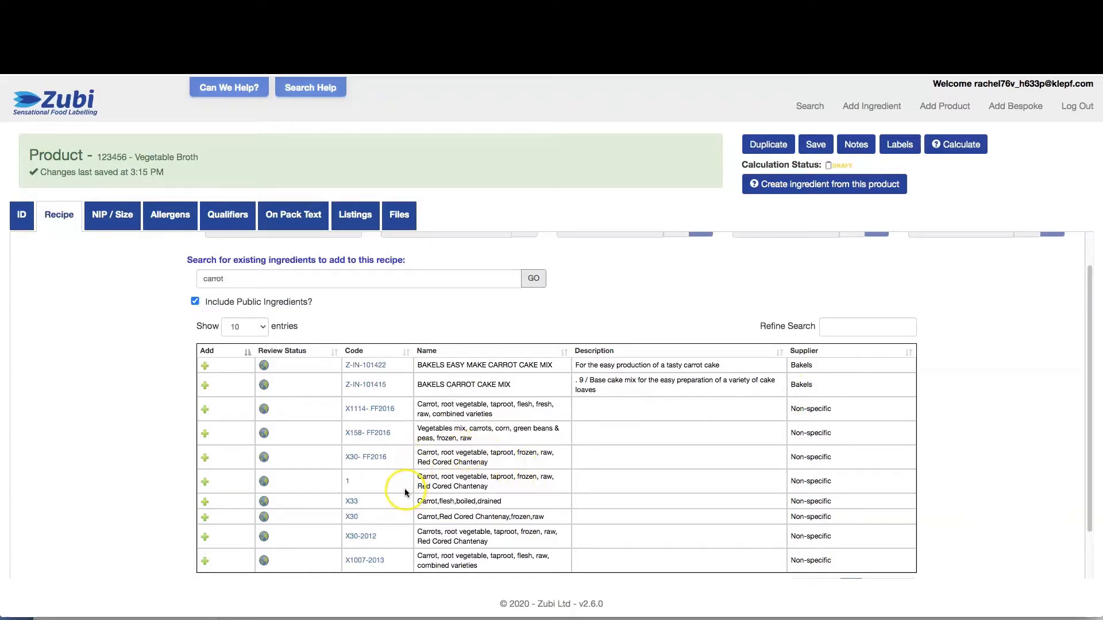
click(204, 504)
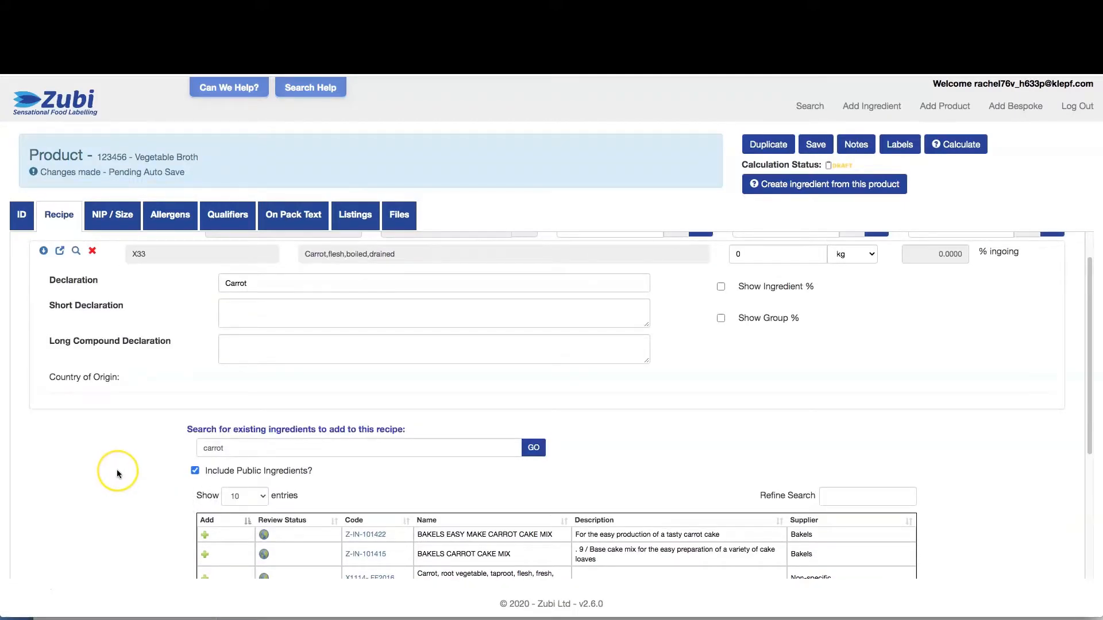
Enter 5 kg as the carrot quantity, giving a 5 kg ingoing weight
scroll(116, 473, up, 1)
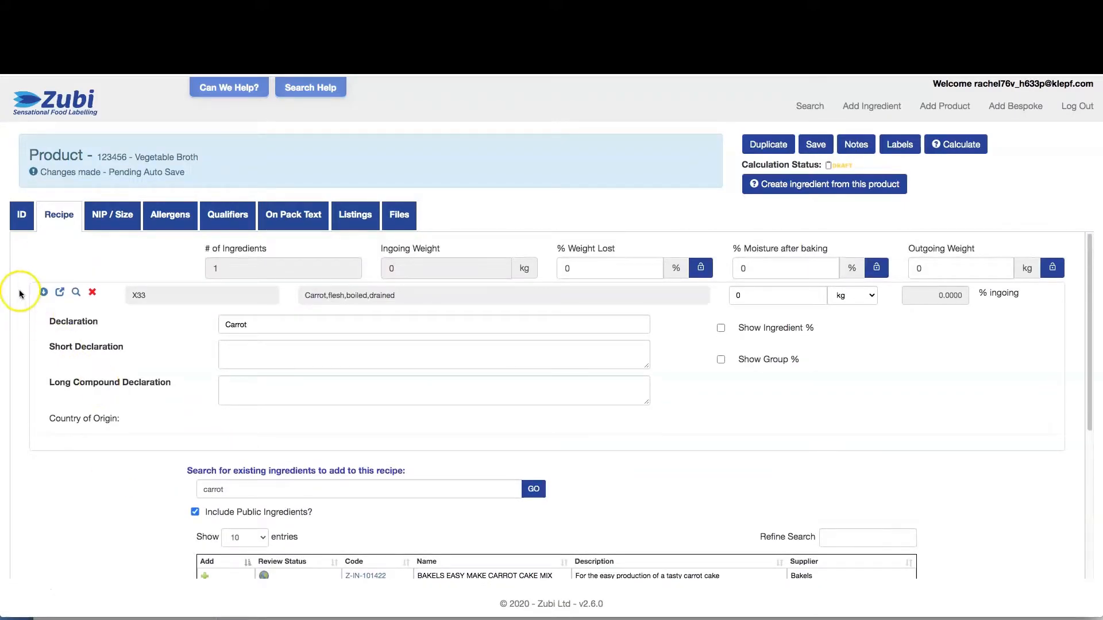
click(739, 295)
key(BackSpace)
text(5)
click(849, 332)
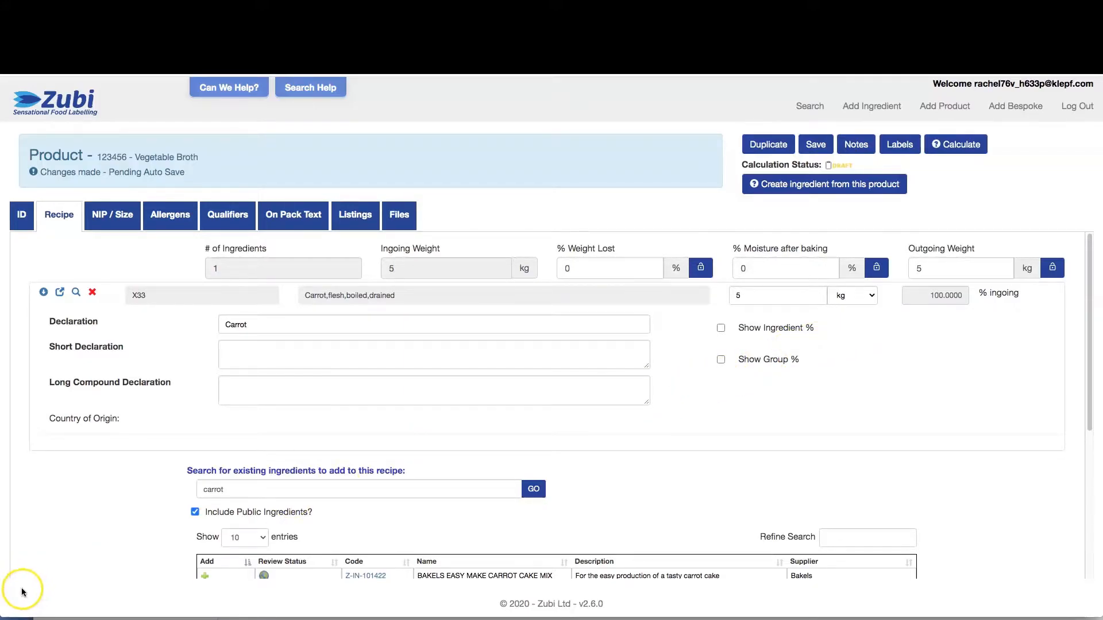
click(216, 486)
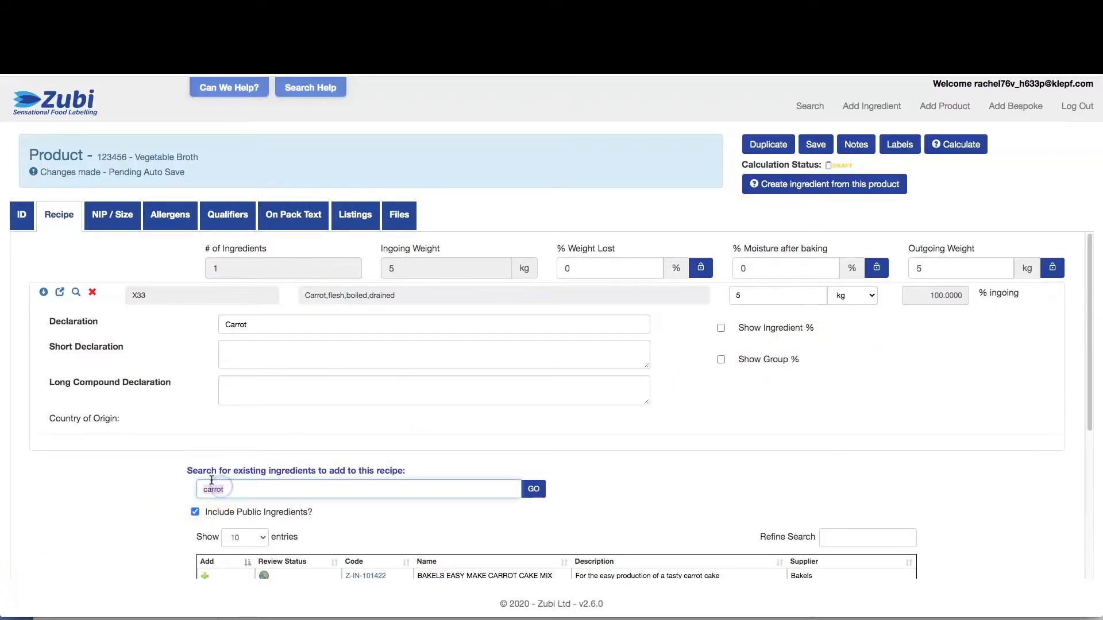
Add Water100 to the recipe at 5 l, bringing ingoing weight to 15.15 kg
text(water)
scroll(211, 481, down, 3)
click(218, 437)
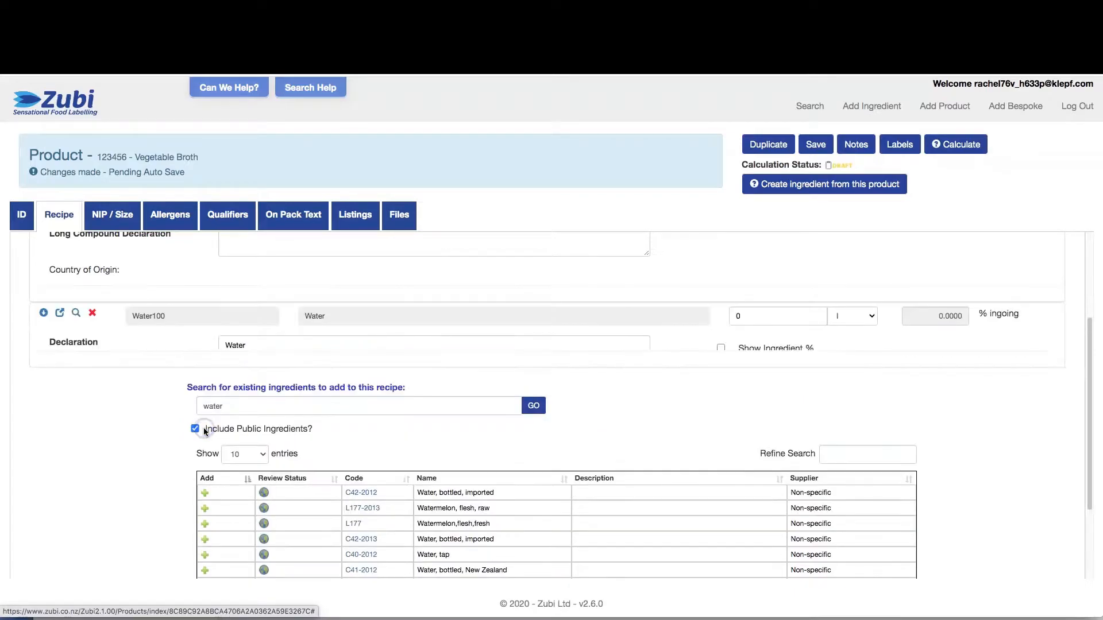
click(204, 425)
click(761, 322)
click(740, 316)
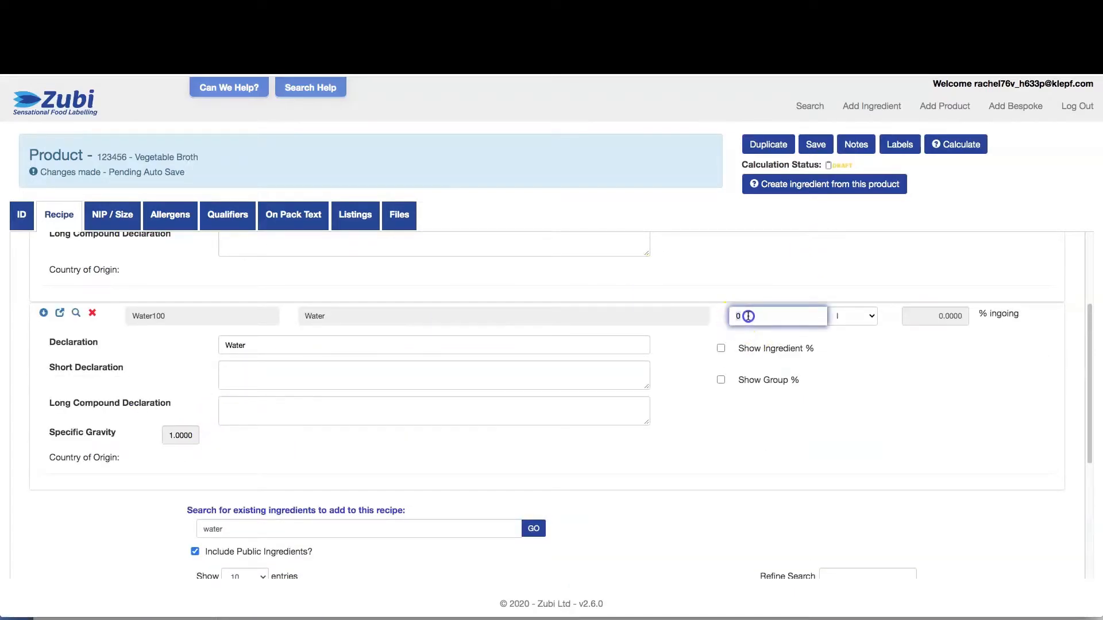
key(BackSpace)
text(5)
click(660, 450)
click(710, 439)
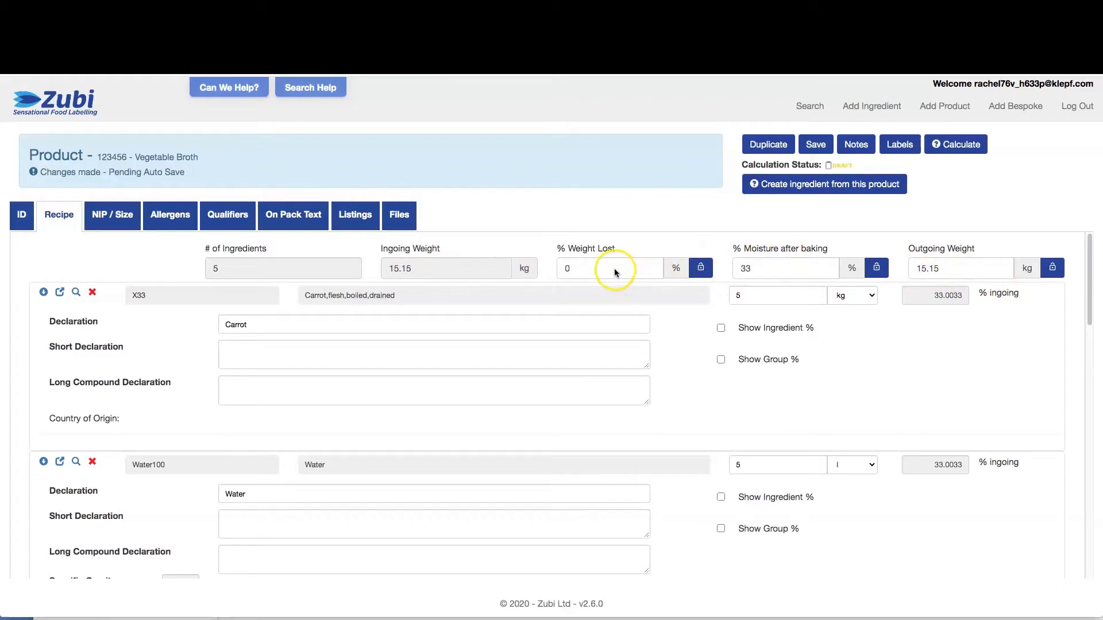
Collapse the carrot, basil, potato and salt rows, then view the allergens page
click(43, 293)
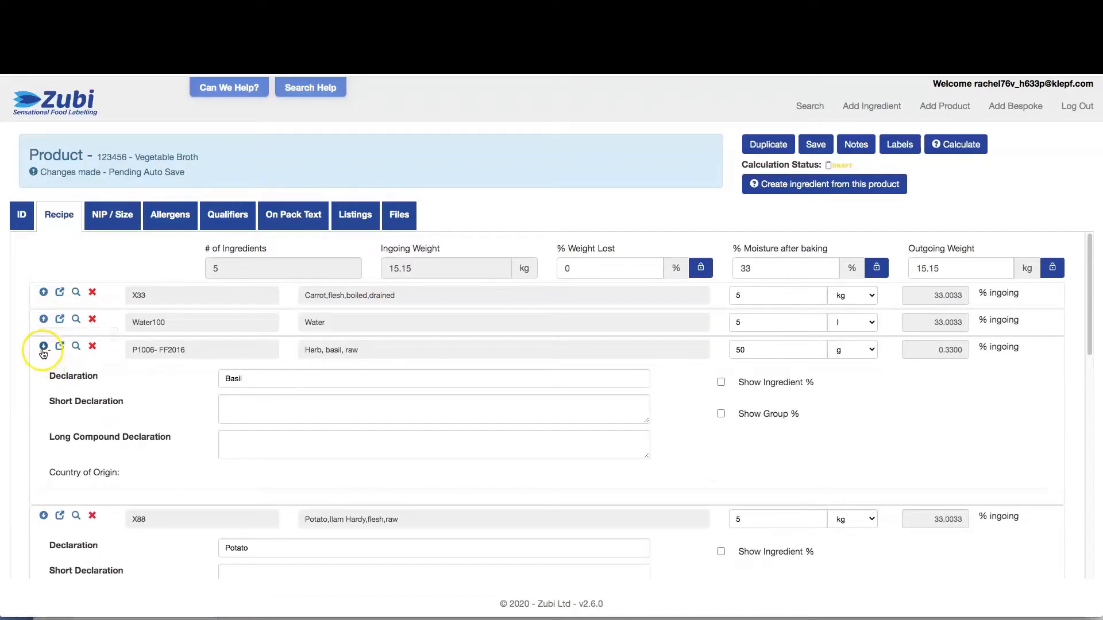
click(44, 346)
click(47, 378)
click(45, 402)
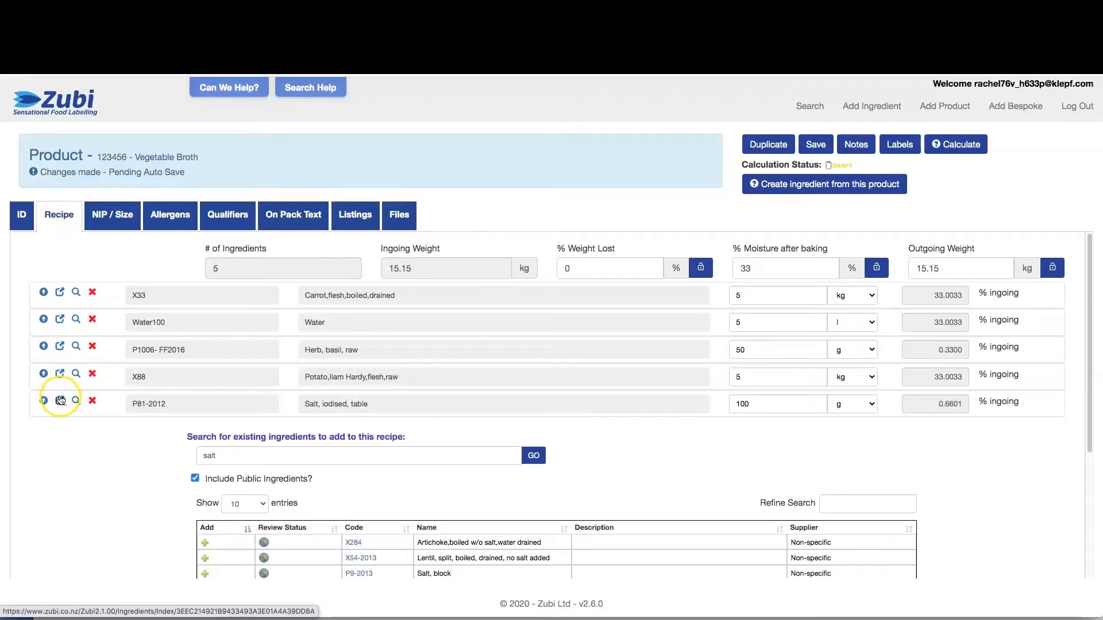
click(173, 218)
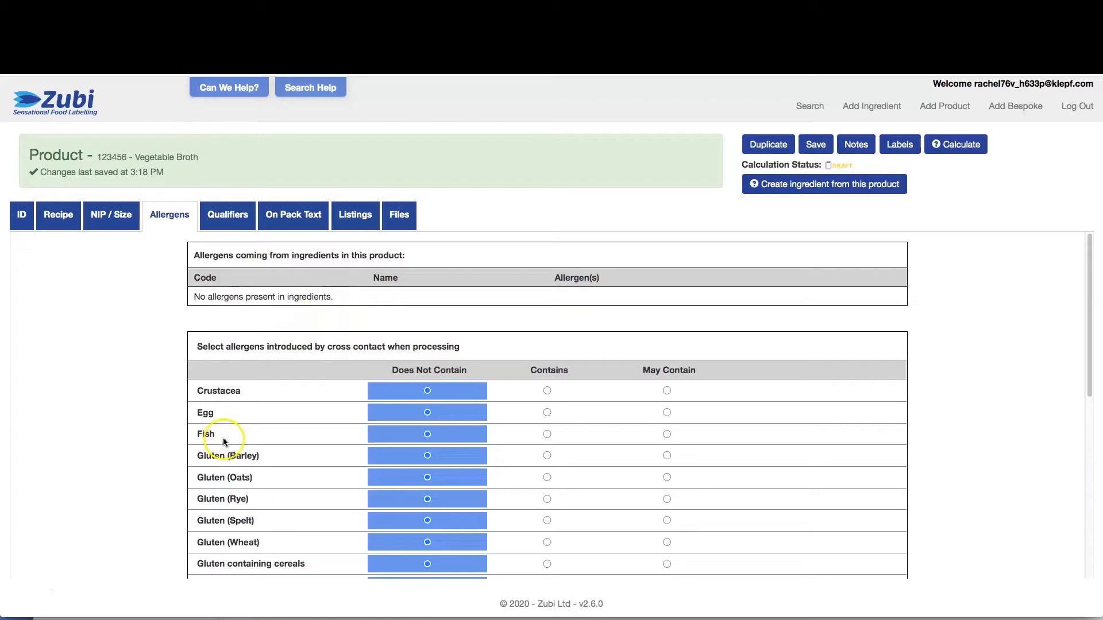
Set Peanuts to May Contain under cross contact, then go to the on-pack text
scroll(286, 434, down, 5)
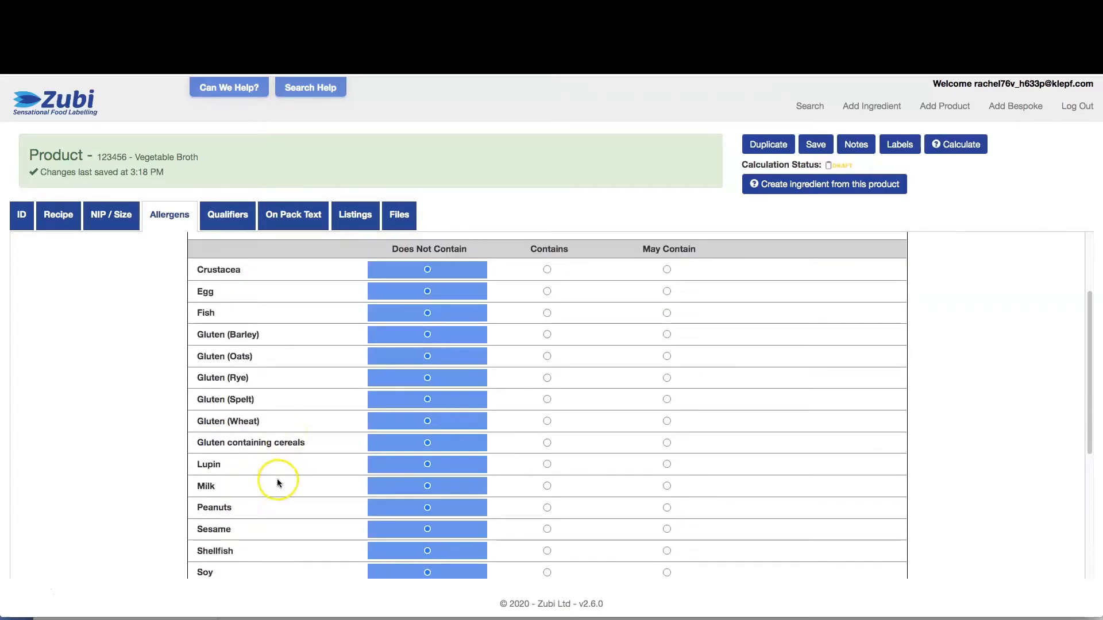
click(667, 508)
click(221, 217)
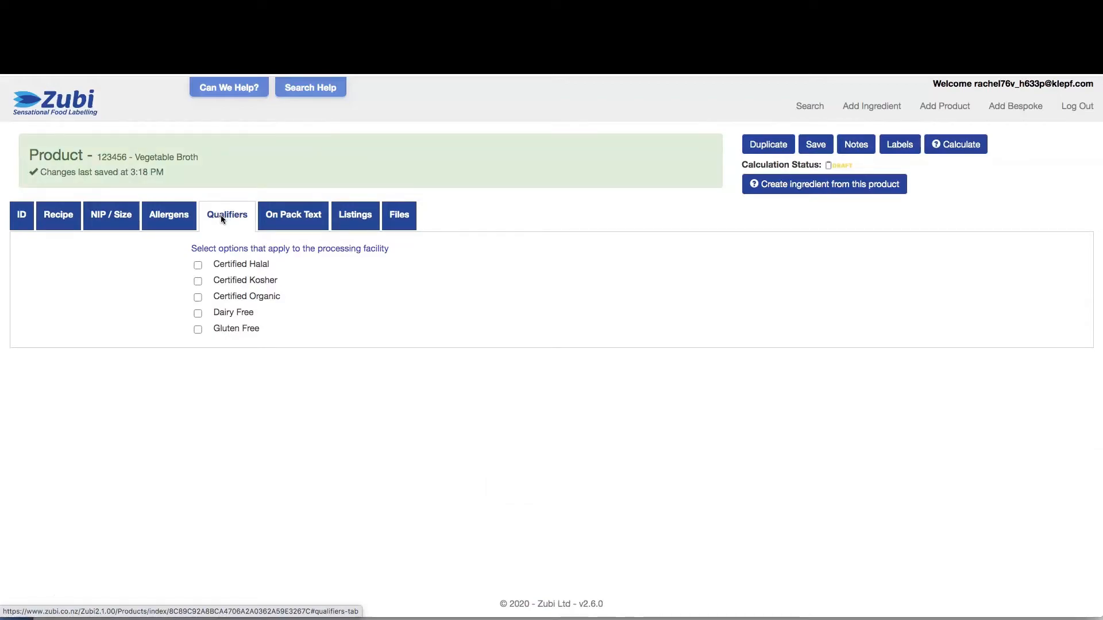
click(278, 222)
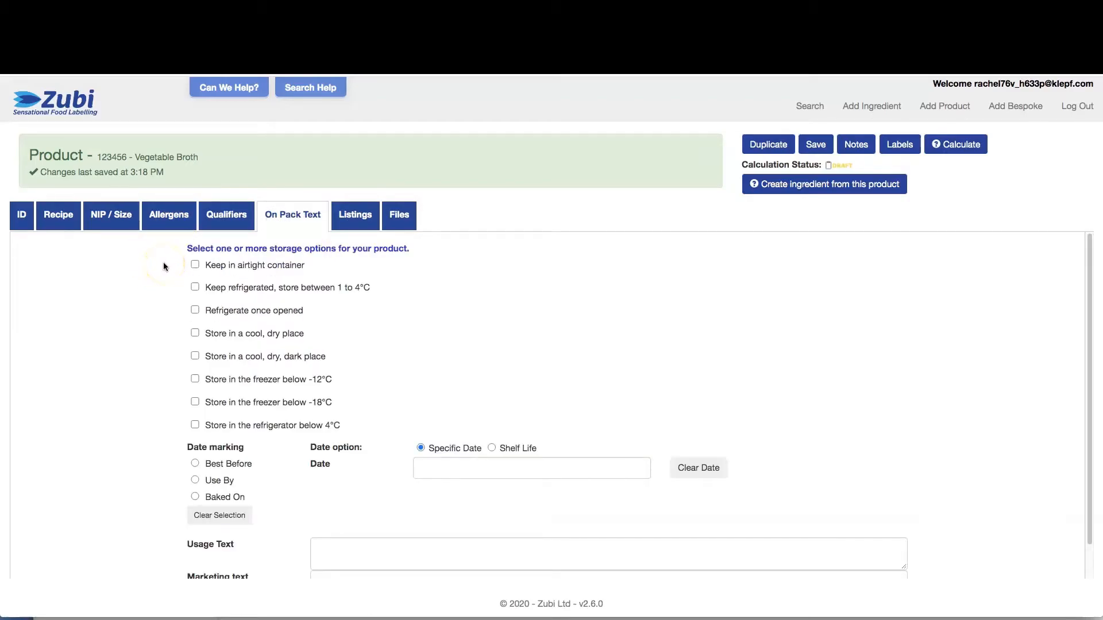
Add 'Refrigerate once opened' and set the date marking to a Shelf Life of 7 Days
click(195, 311)
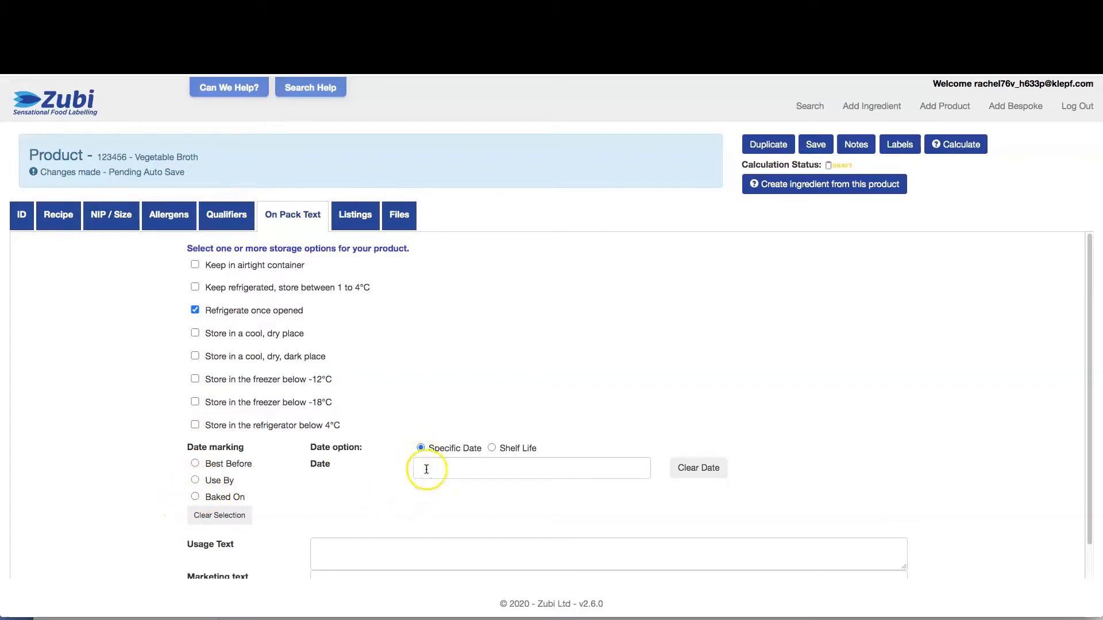
click(491, 449)
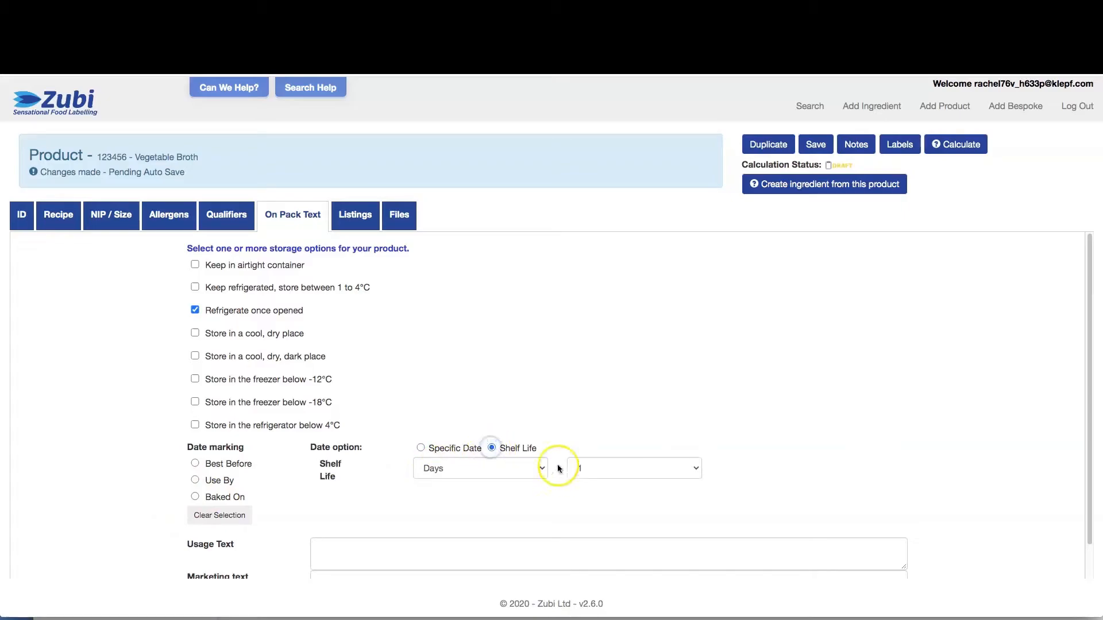
click(507, 471)
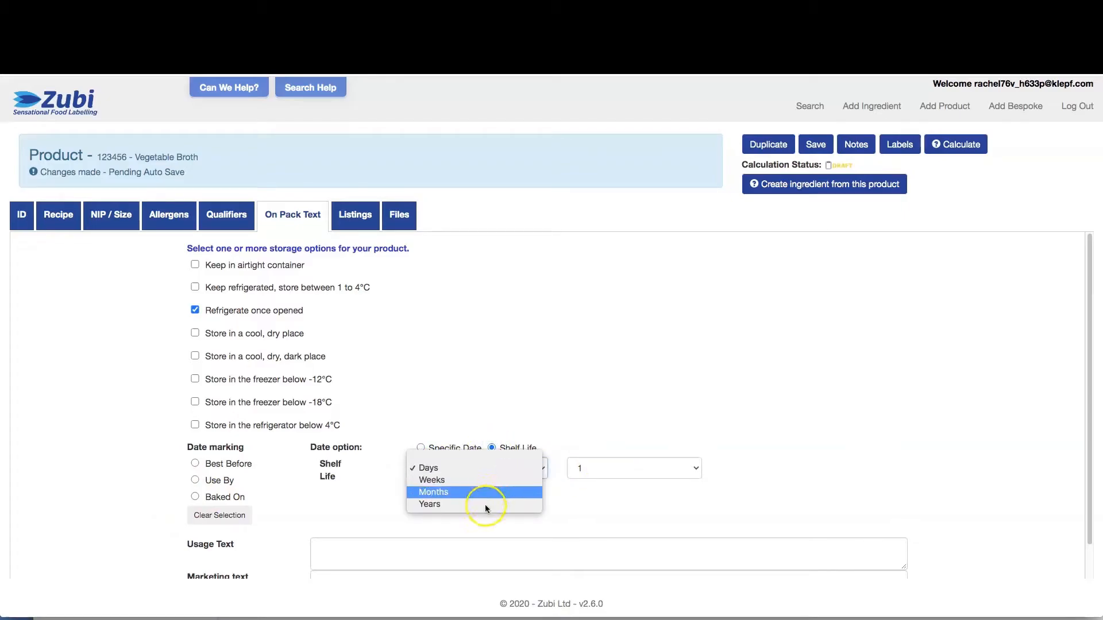
click(583, 465)
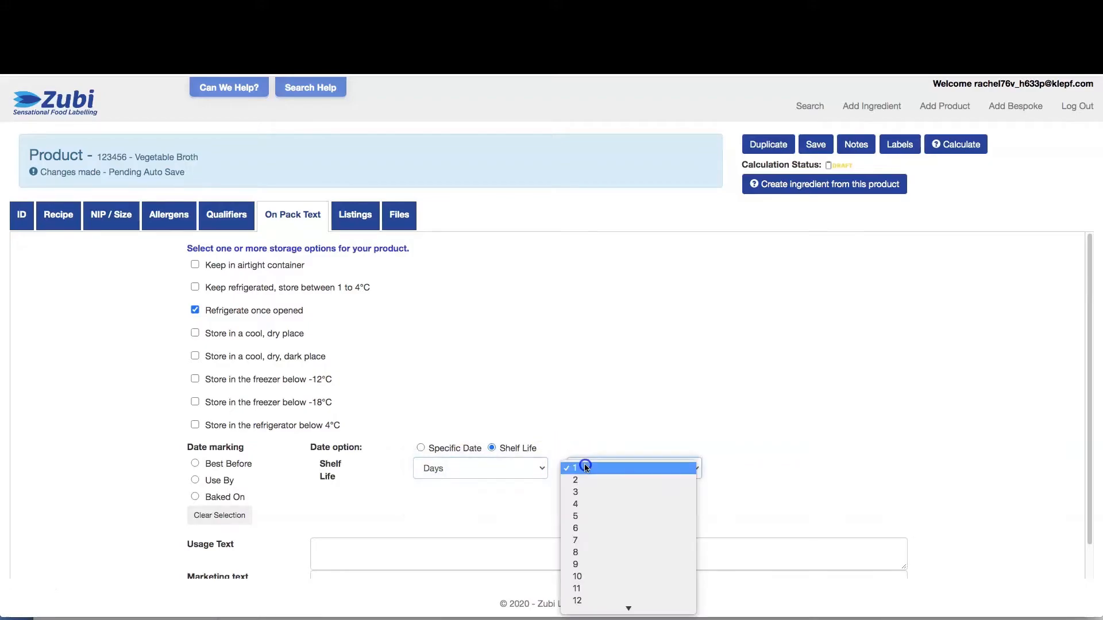
click(590, 540)
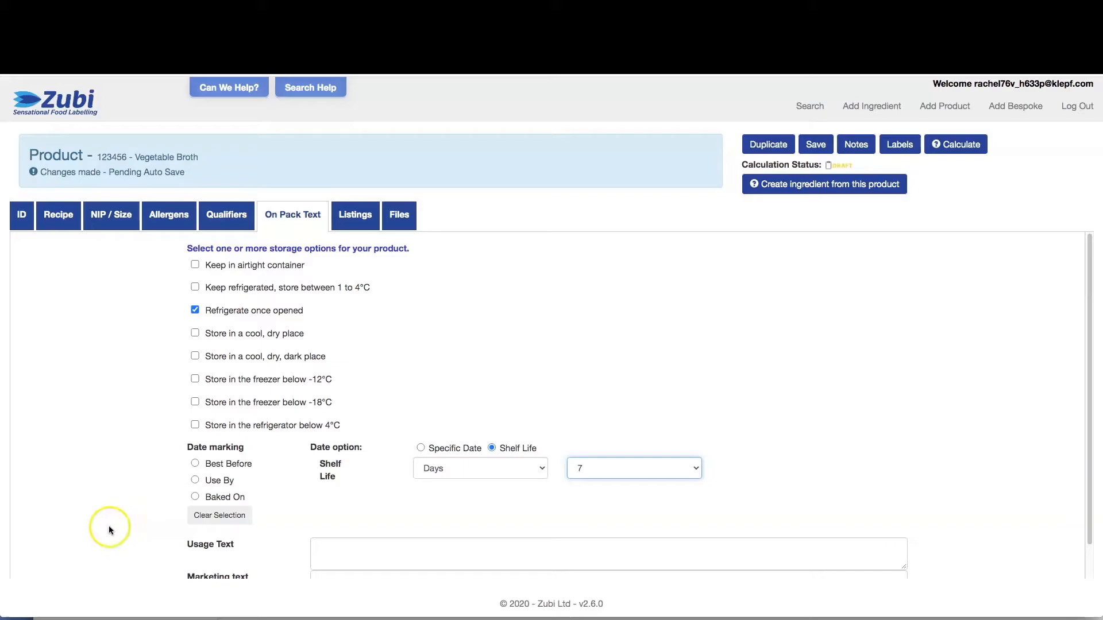
scroll(146, 491, down, 1)
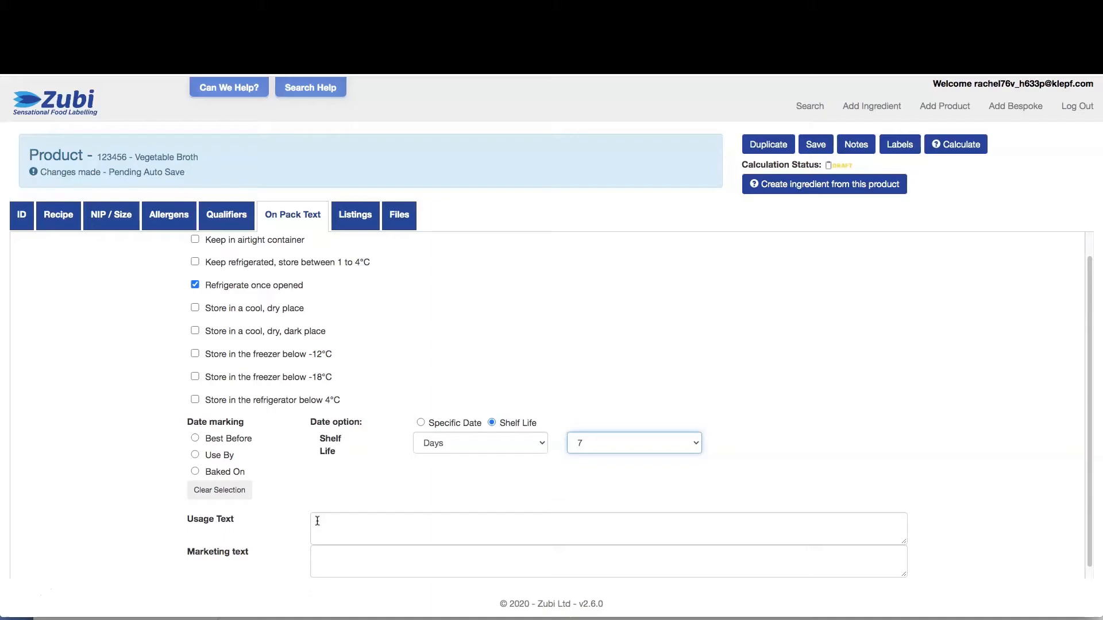
Enter usage text 'Enjoy with bread' and marketing text 'High in vitamins', then view NIP / Size
scroll(356, 488, down, 1)
click(370, 510)
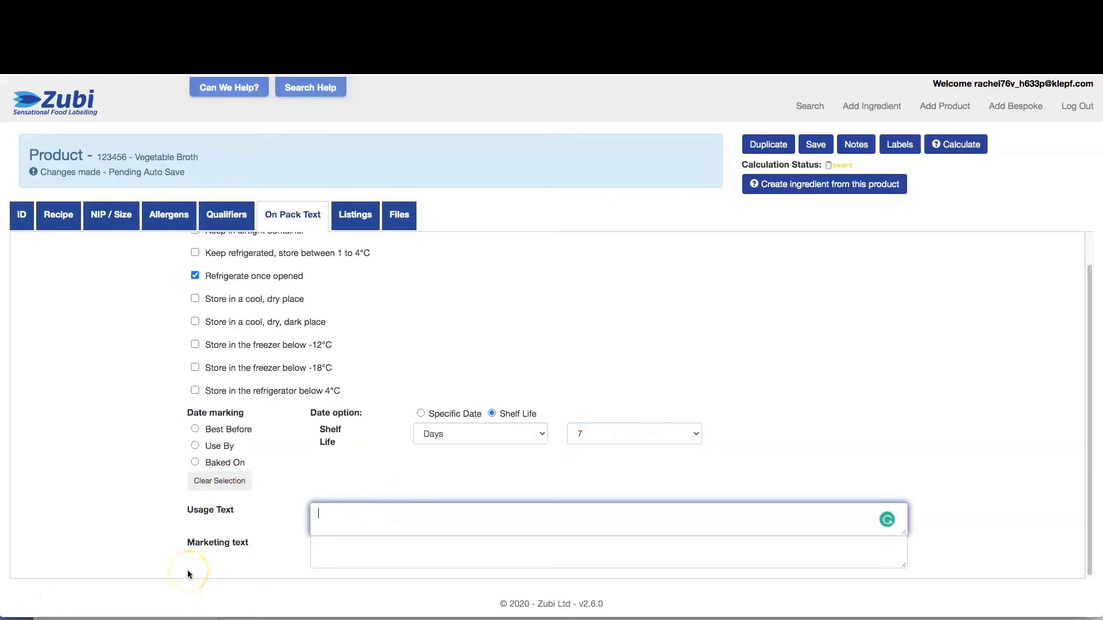
text(Enjoy with bread)
key(Tab)
text(High in )
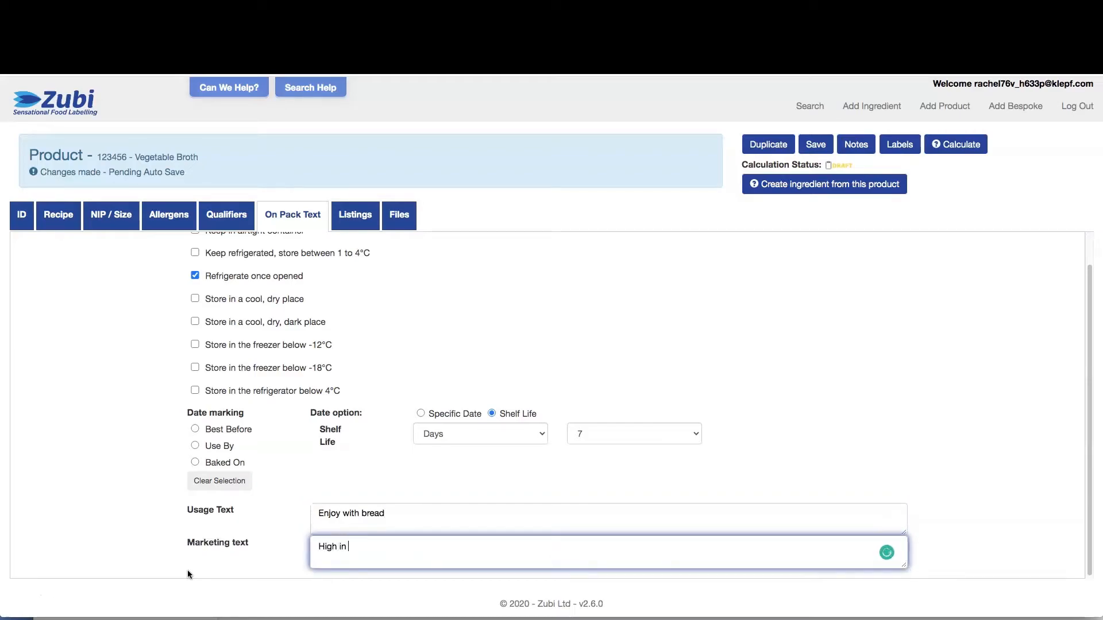
text(vitamins)
click(164, 578)
click(400, 215)
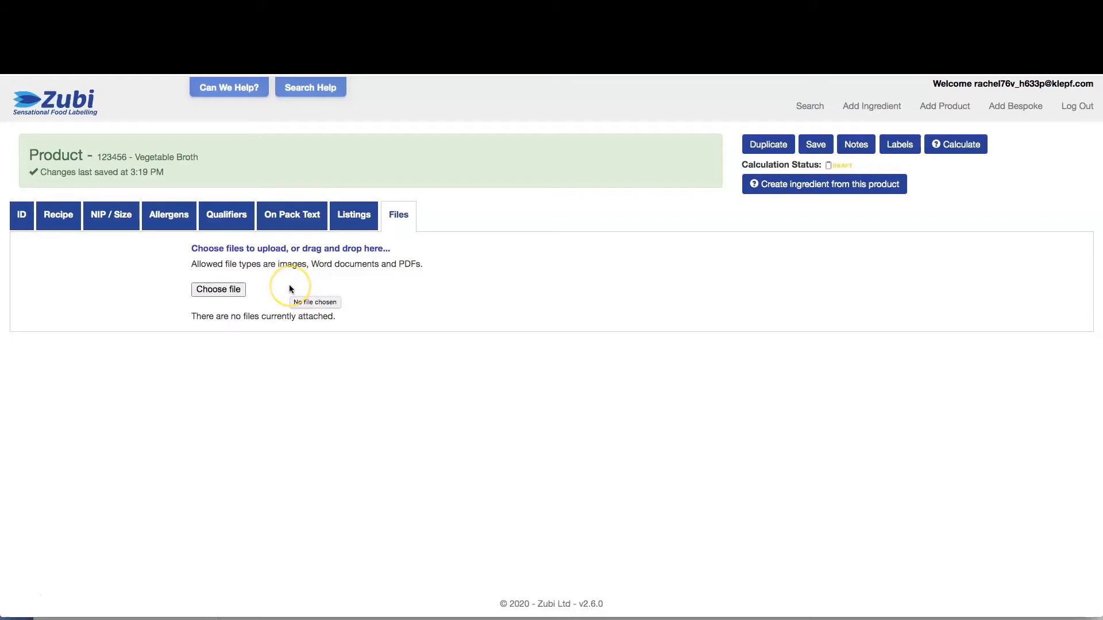
click(99, 220)
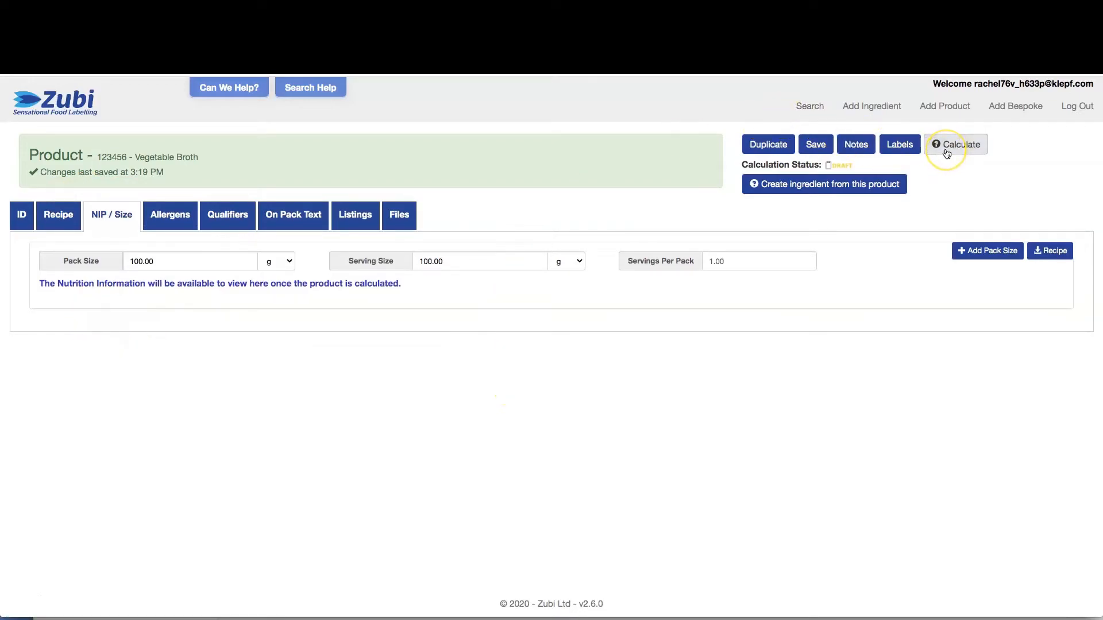
Calculate the nutrition for a 1.00 l pack with 250 ml servings (4.00 servings)
mouse_move(947, 154)
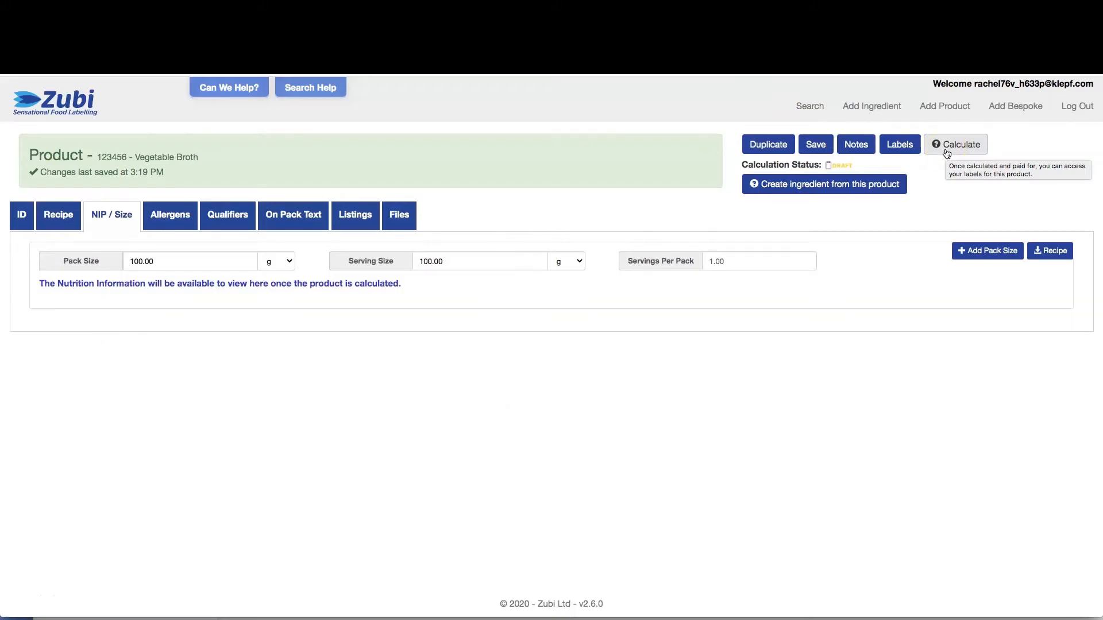
click(947, 151)
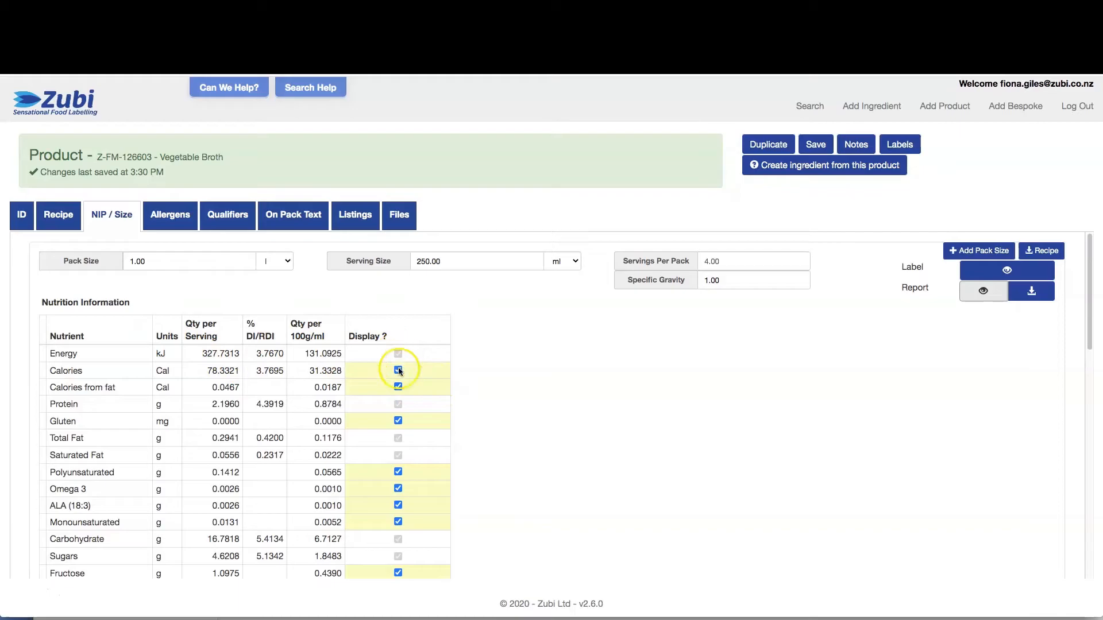
Tick Display? for Vitamin A, B1, B2, B3 and B5 in the nutrition table
scroll(397, 391, down, 5)
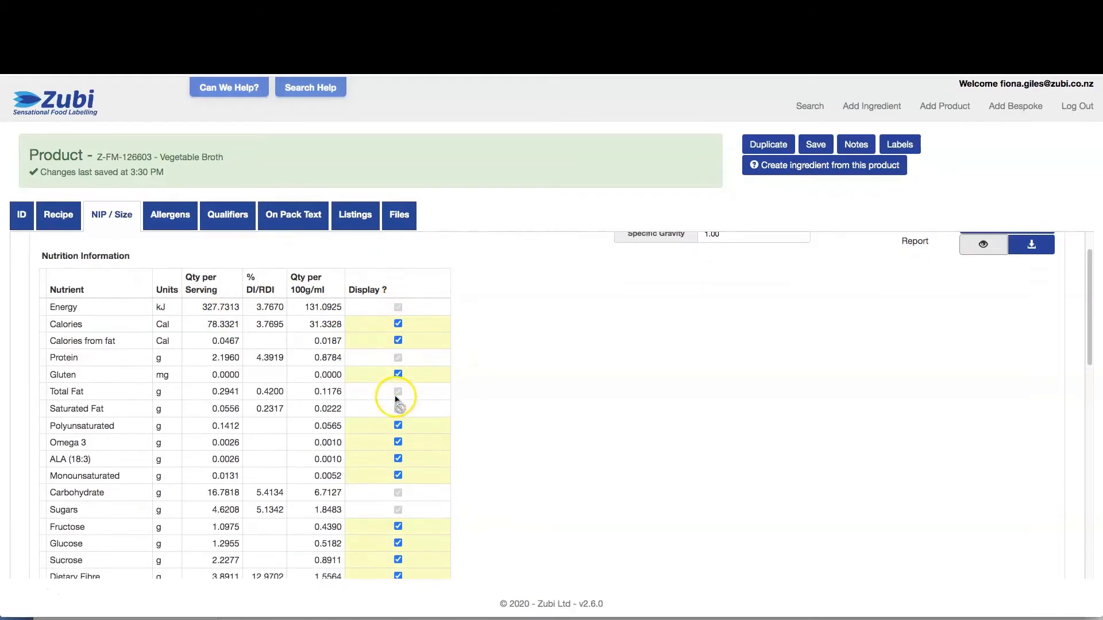
scroll(395, 399, down, 1)
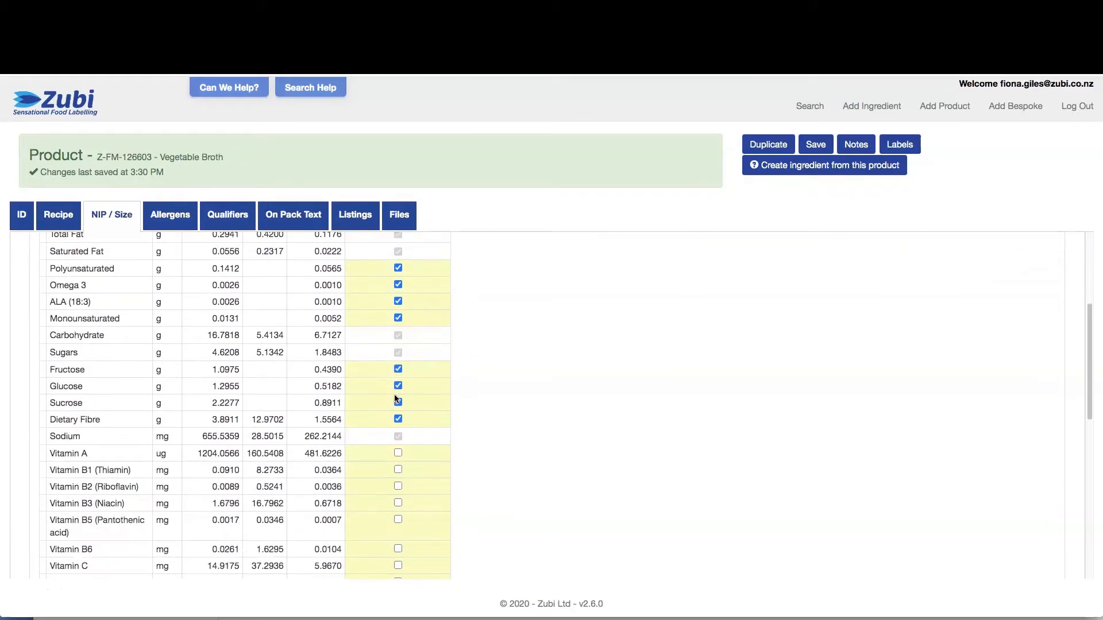
click(398, 452)
click(398, 470)
click(398, 486)
click(398, 503)
click(398, 520)
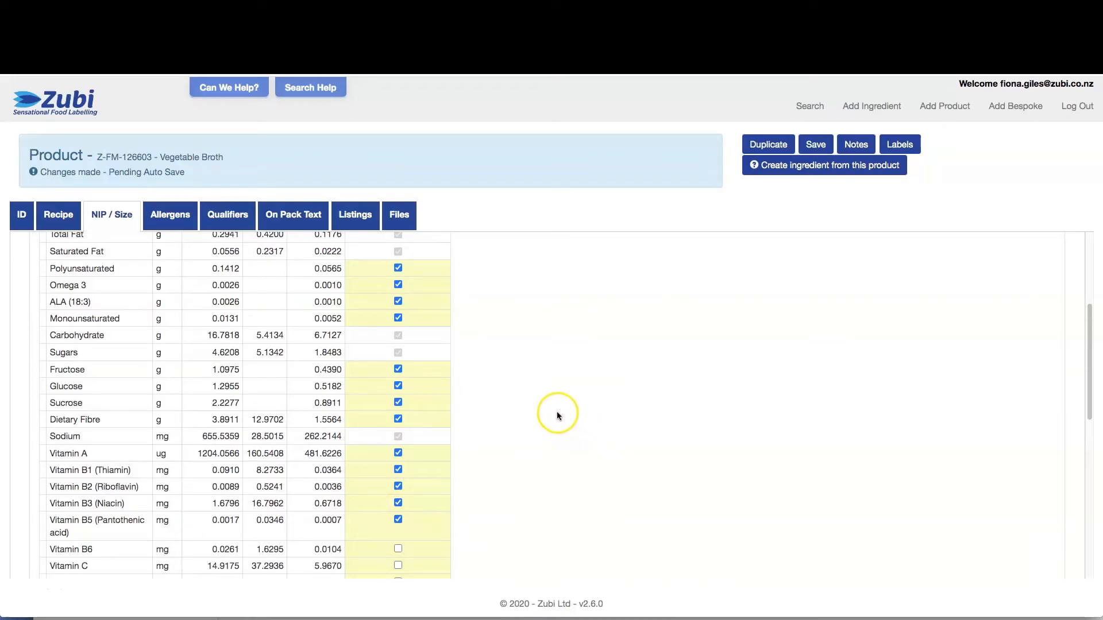
scroll(559, 416, up, 3)
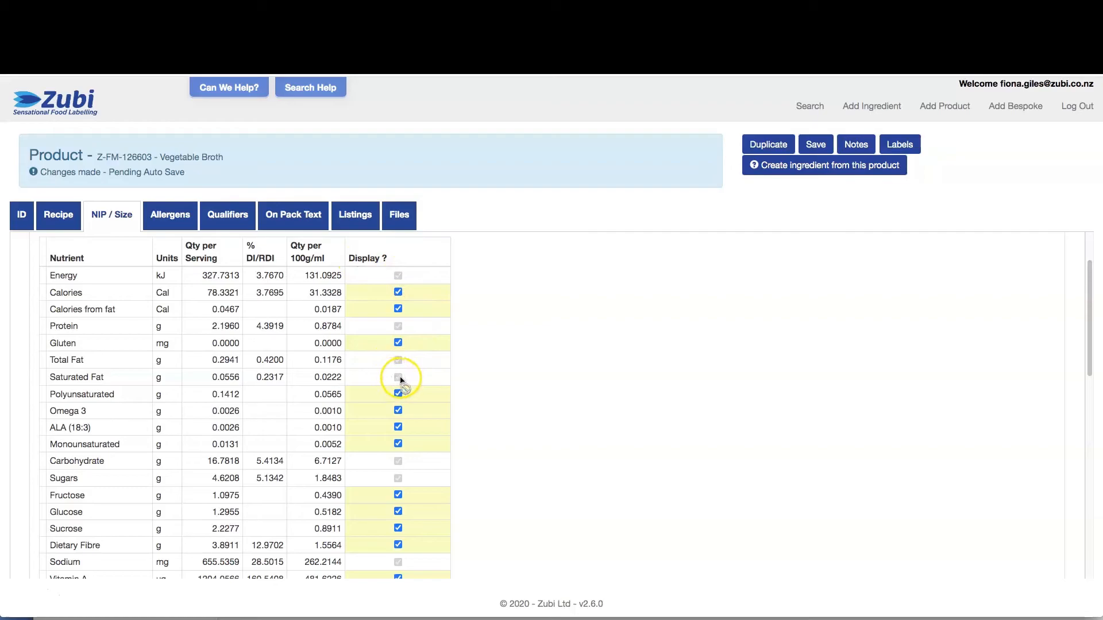
scroll(695, 399, up, 2)
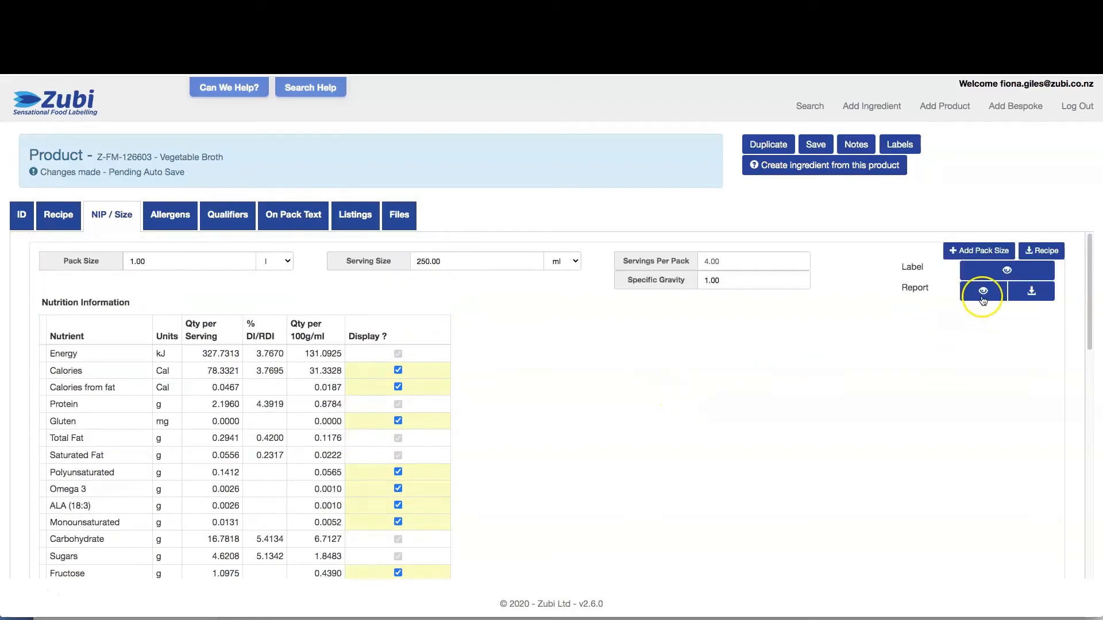
Generate the product label and raise its height to 126 mm
click(1004, 267)
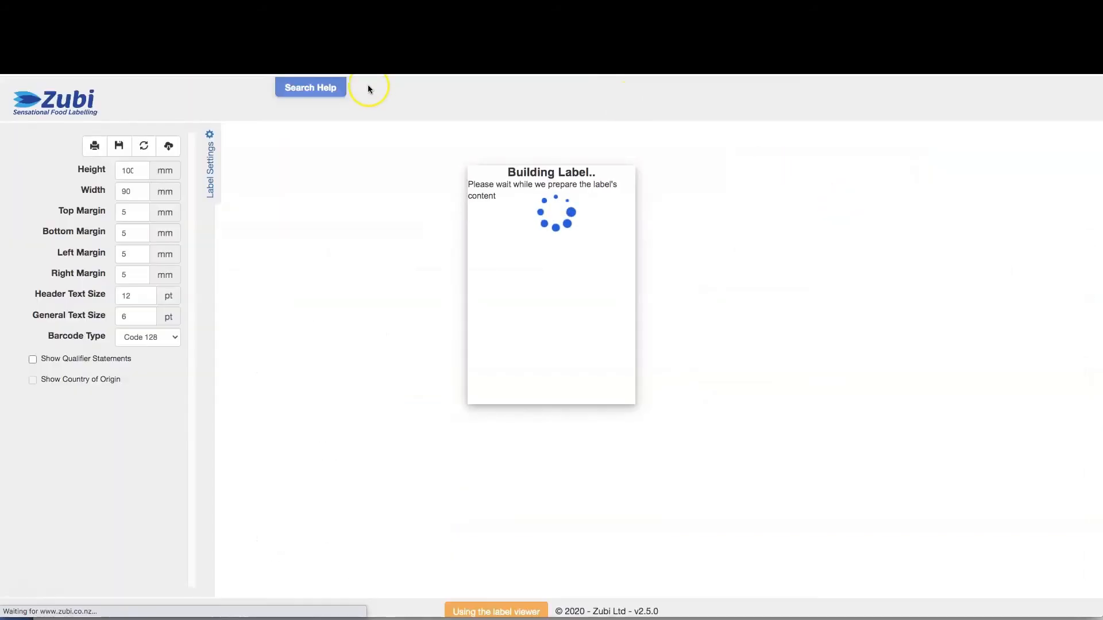
click(156, 168)
drag(154, 168, 154, 168)
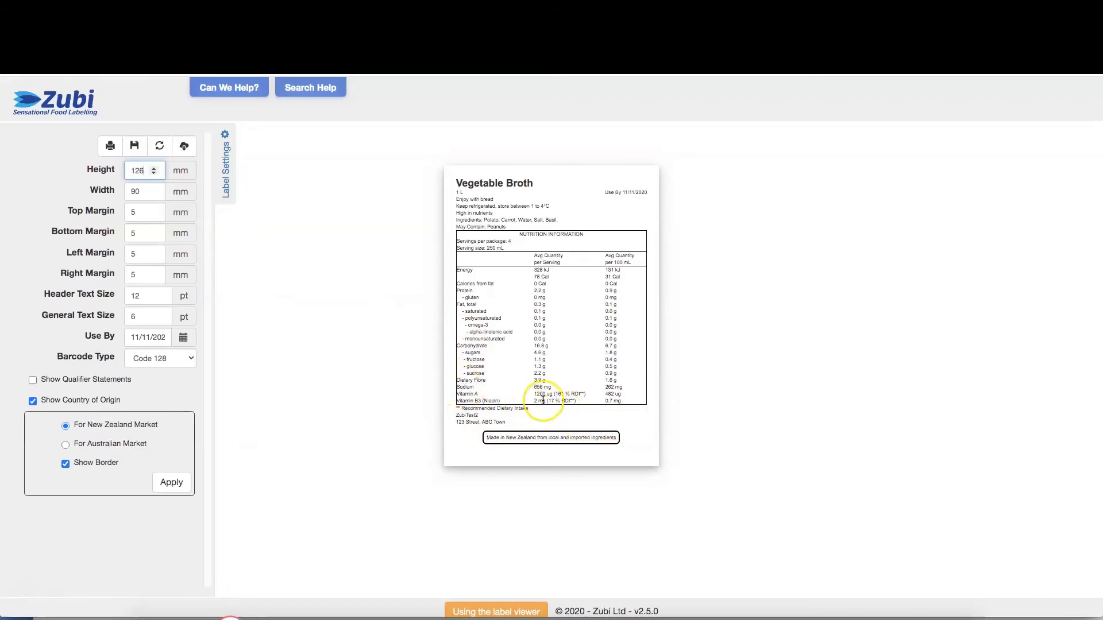
drag(506, 404, 463, 351)
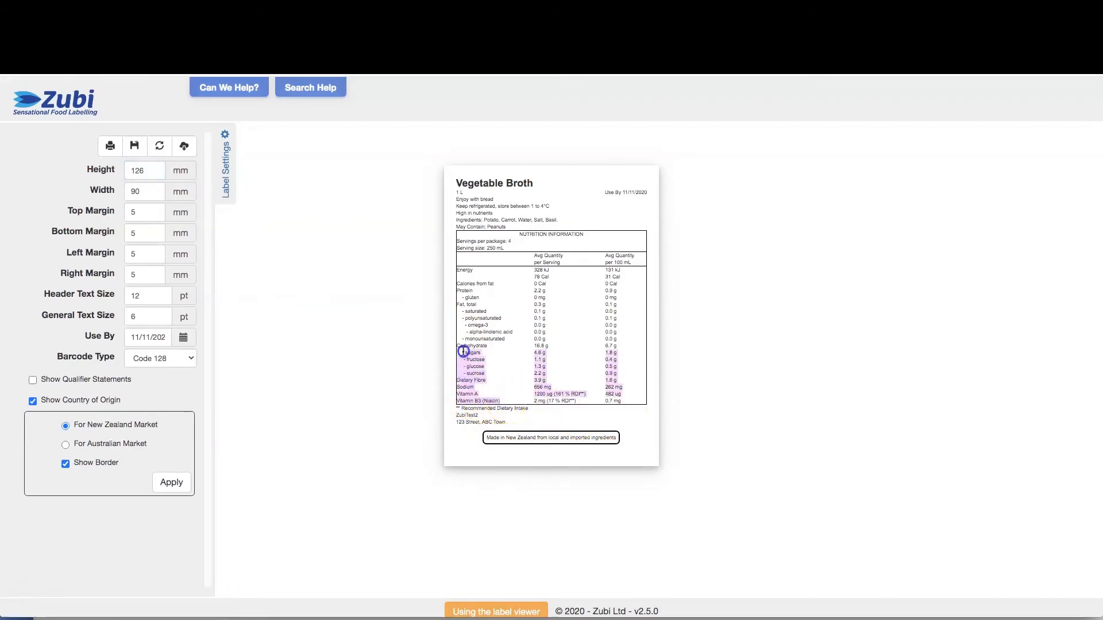
click(457, 192)
drag(457, 191, 466, 197)
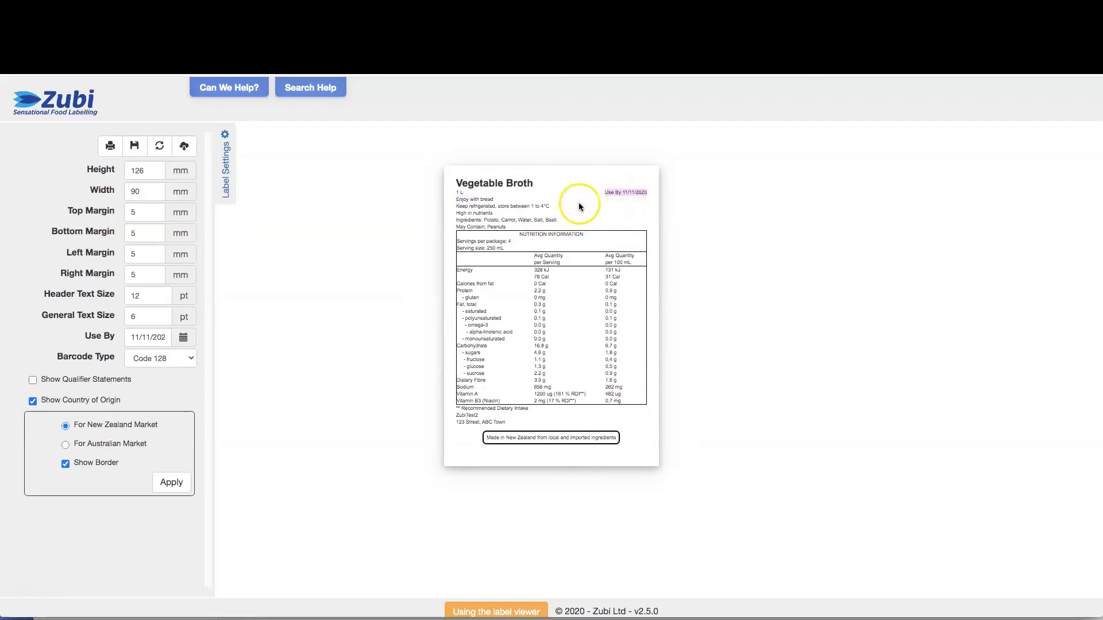
click(458, 198)
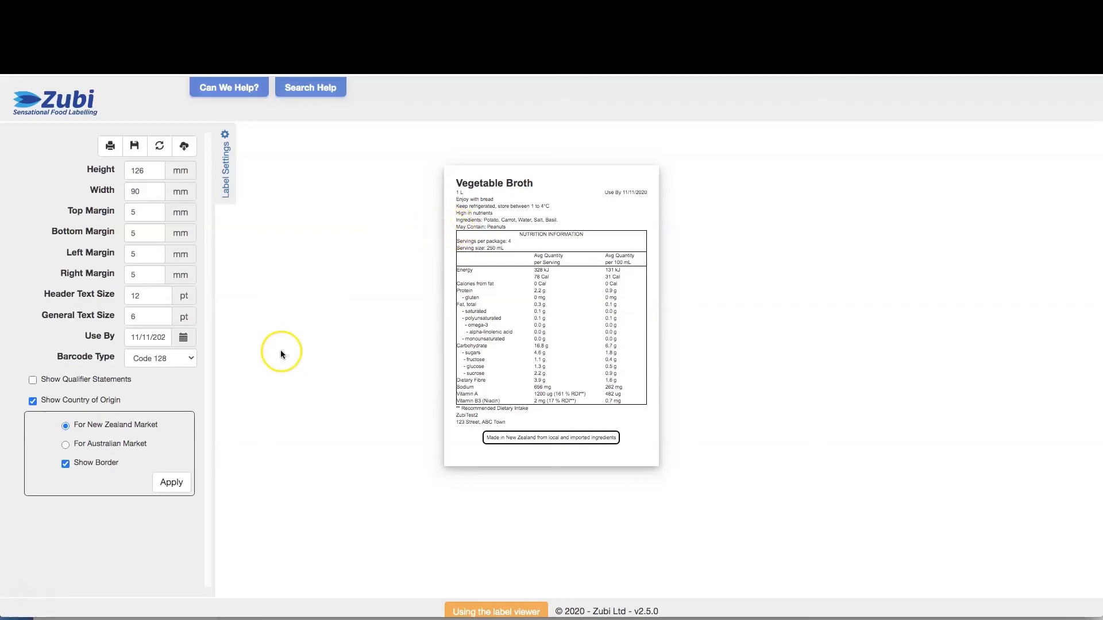
Keep the Code 128 barcode, show qualifier statements for the New Zealand market, and print
click(166, 359)
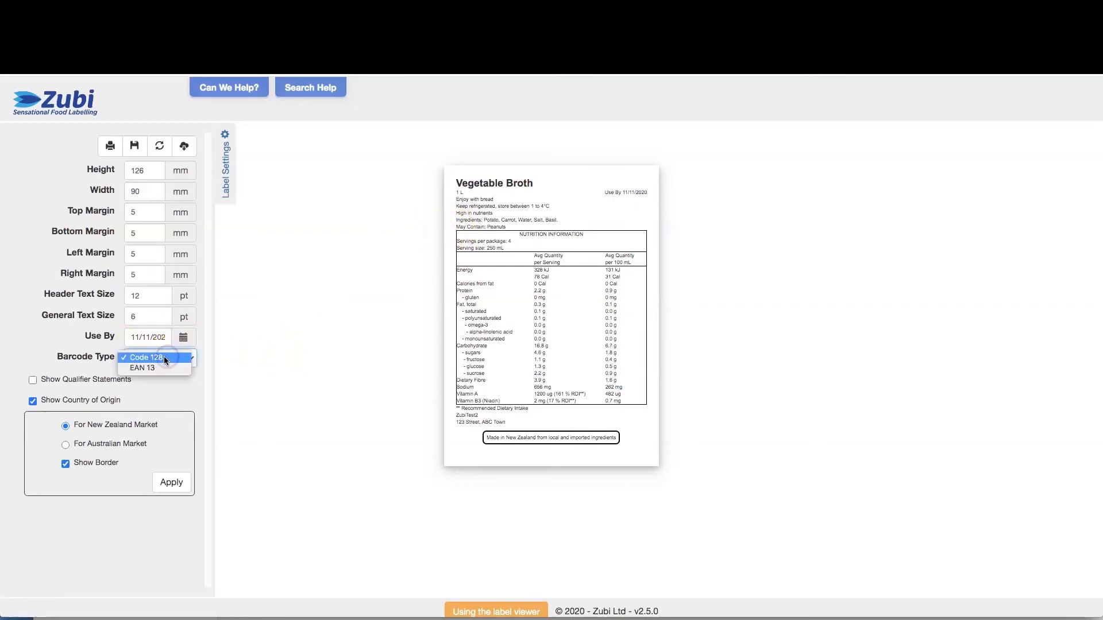
click(165, 358)
click(33, 380)
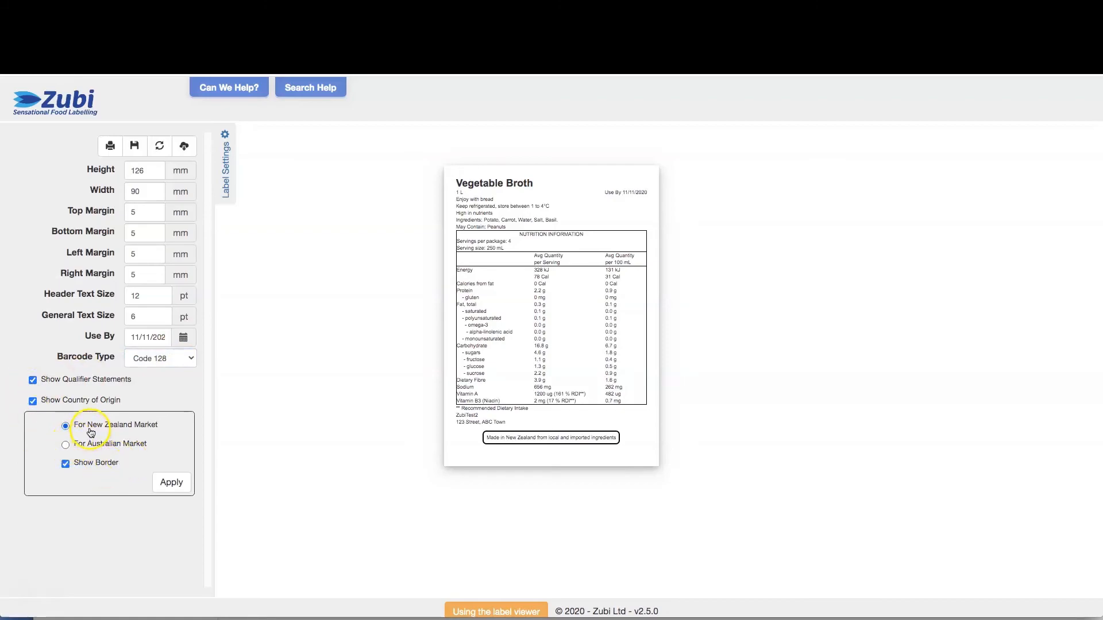
click(66, 445)
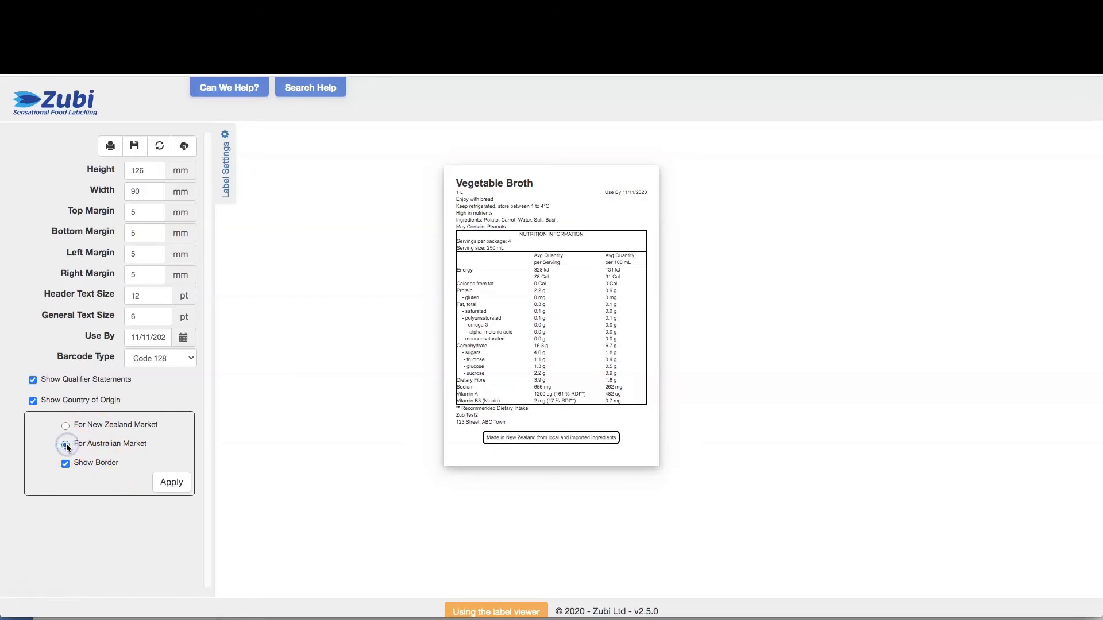
click(69, 434)
click(66, 429)
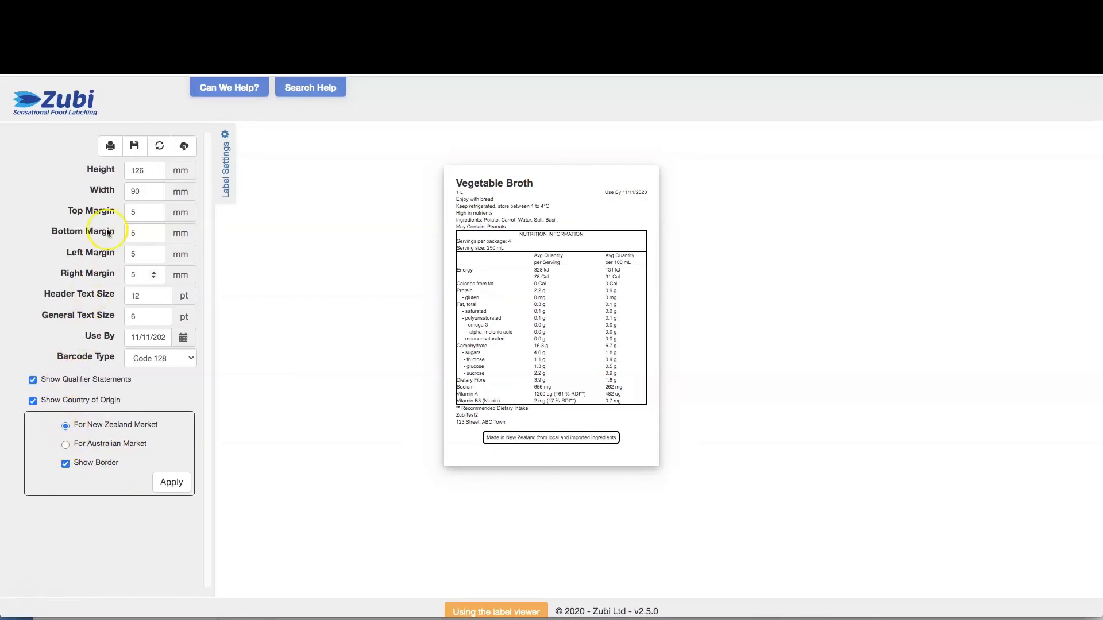
click(110, 147)
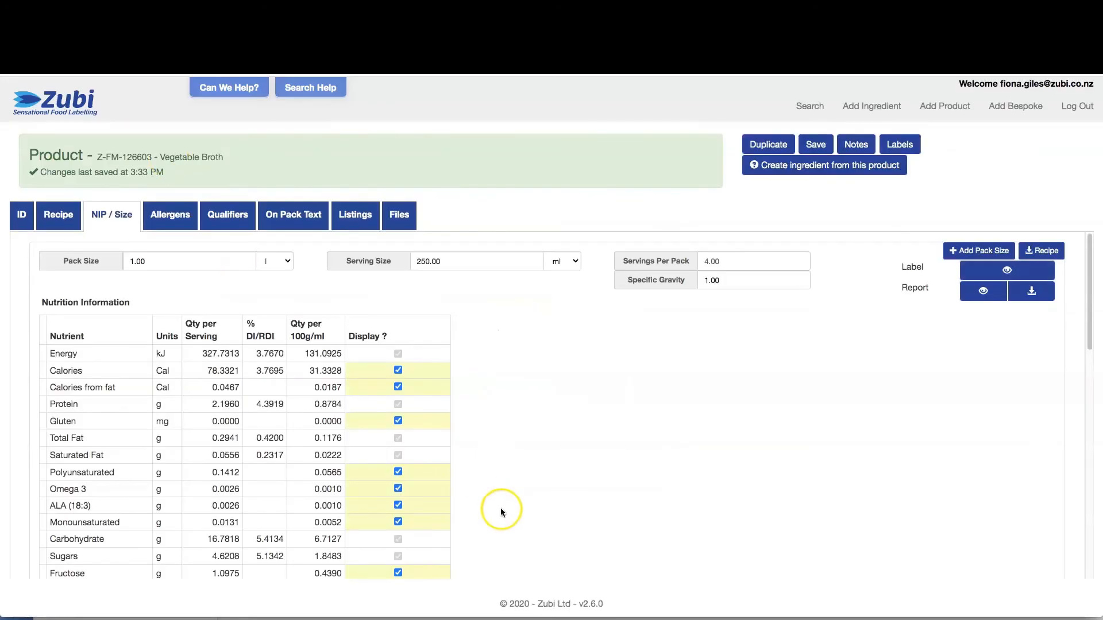
Download the broth's labelling report and view its details, ingredients and nutrition panel
click(982, 291)
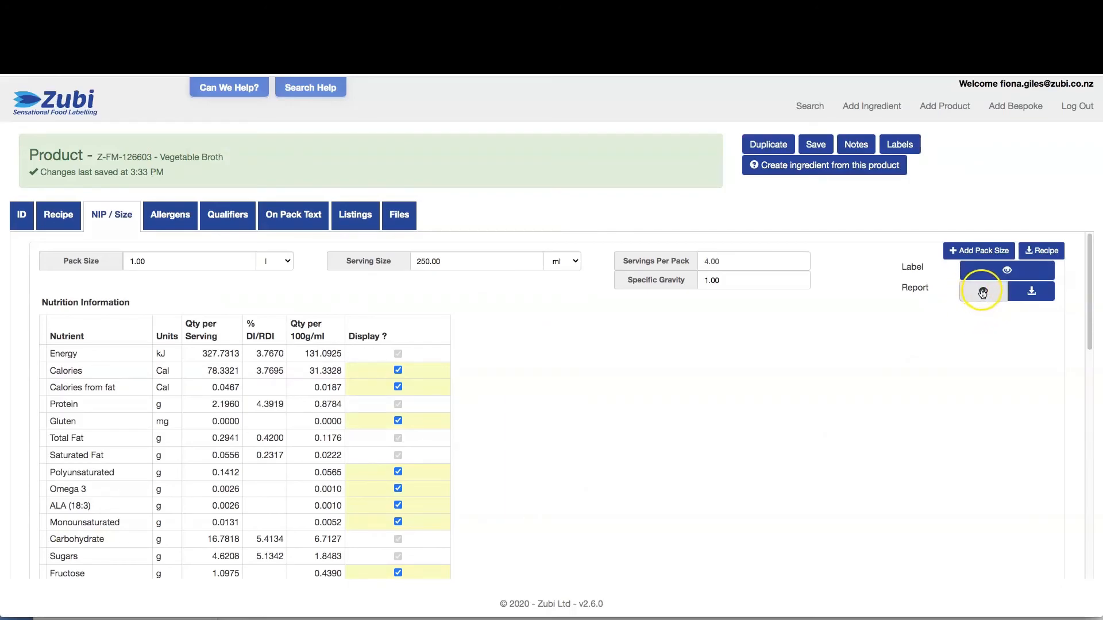
click(1031, 292)
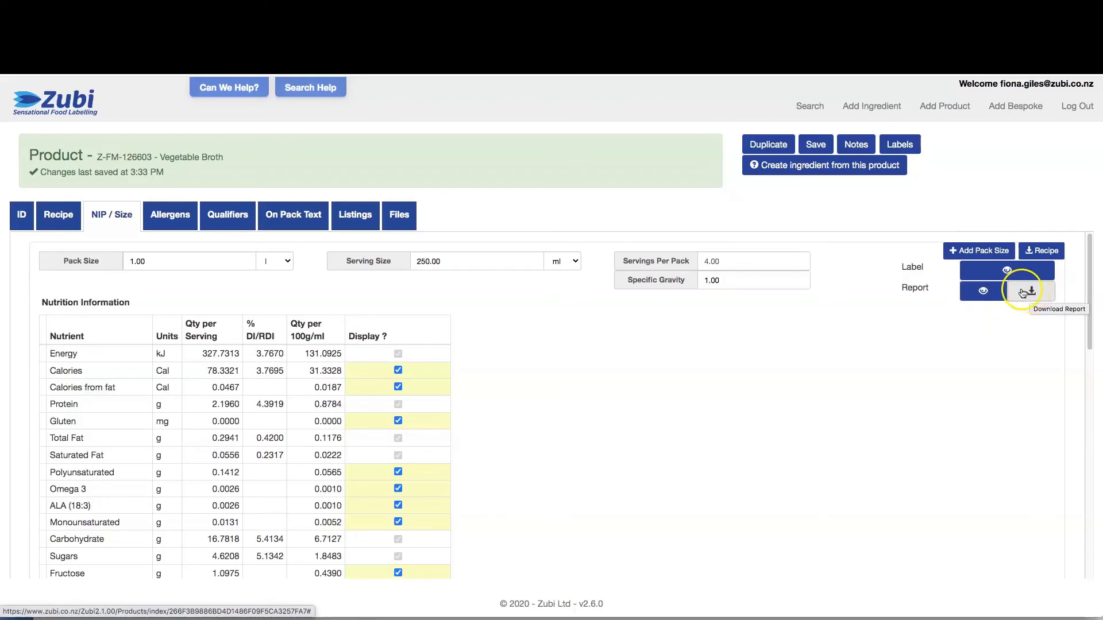
click(974, 293)
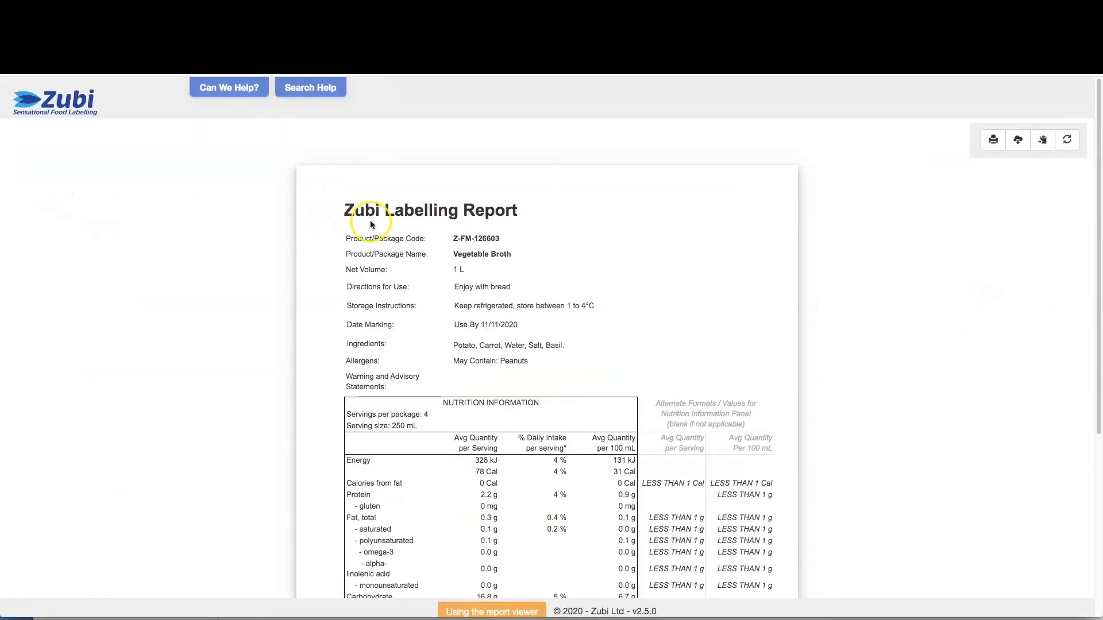
scroll(367, 222, down, 3)
scroll(368, 219, down, 6)
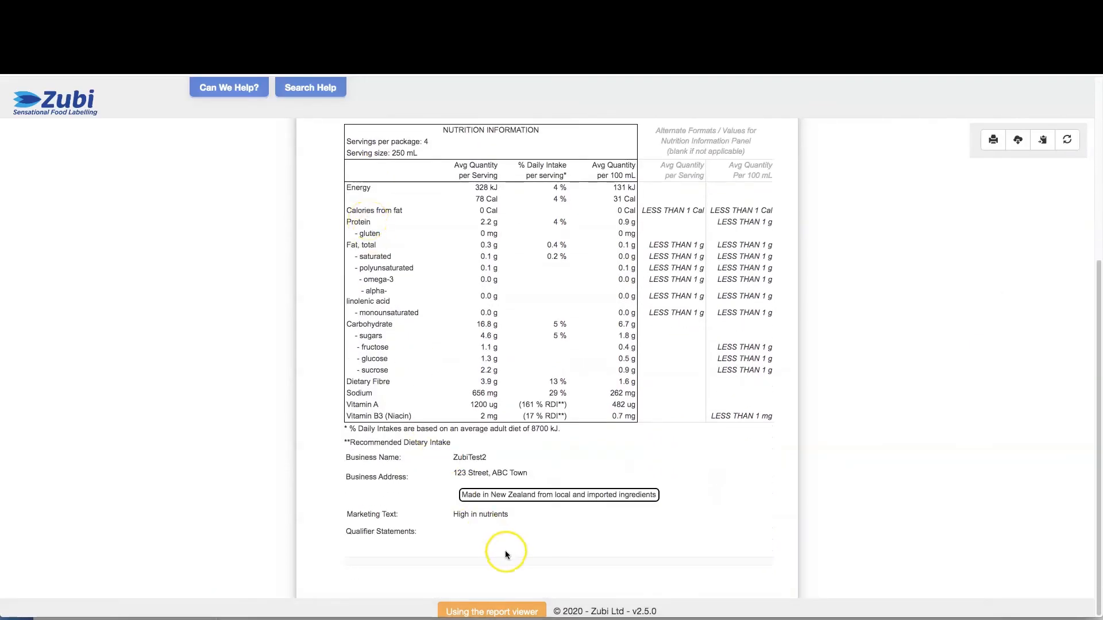
scroll(504, 534, up, 8)
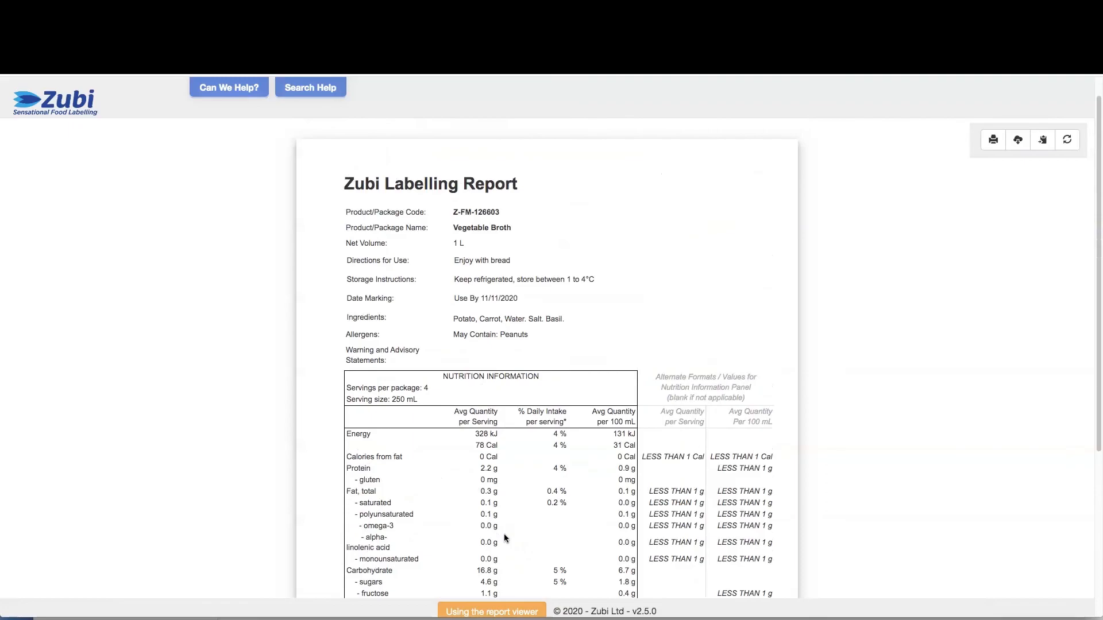